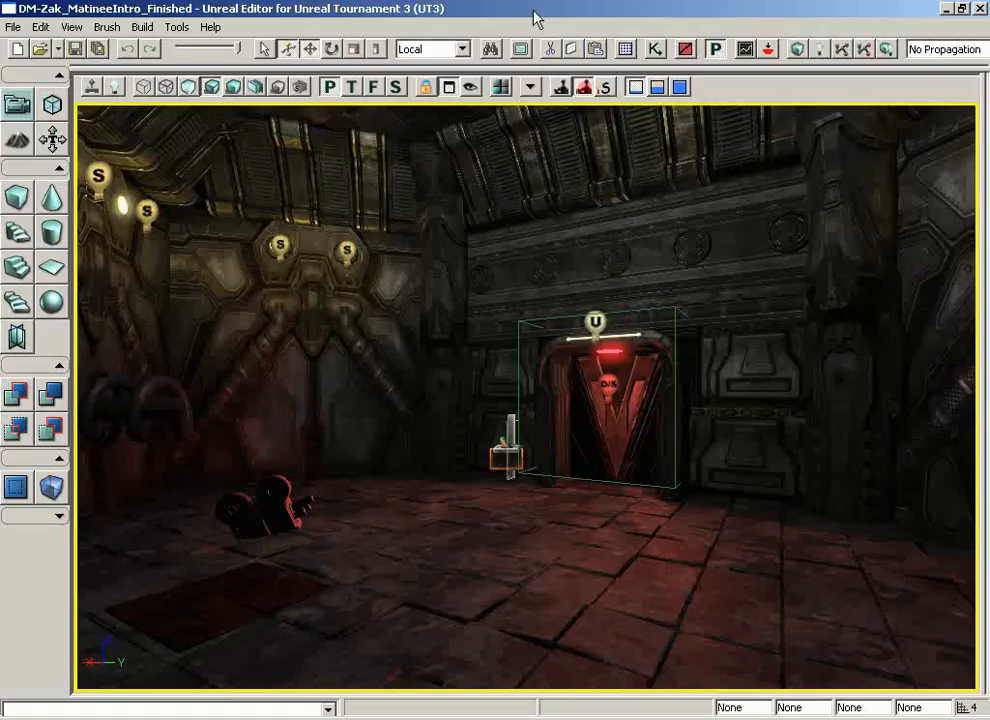
Save the map and launch it as an in-editor game from the viewport
key(ctrl+s)
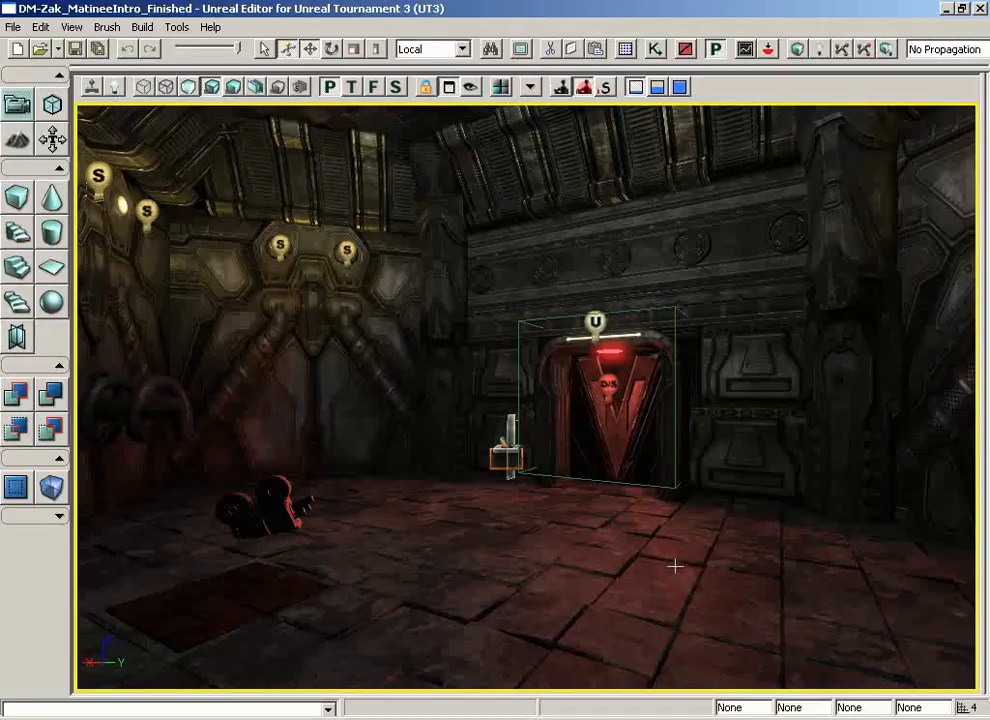
right_click(648, 612)
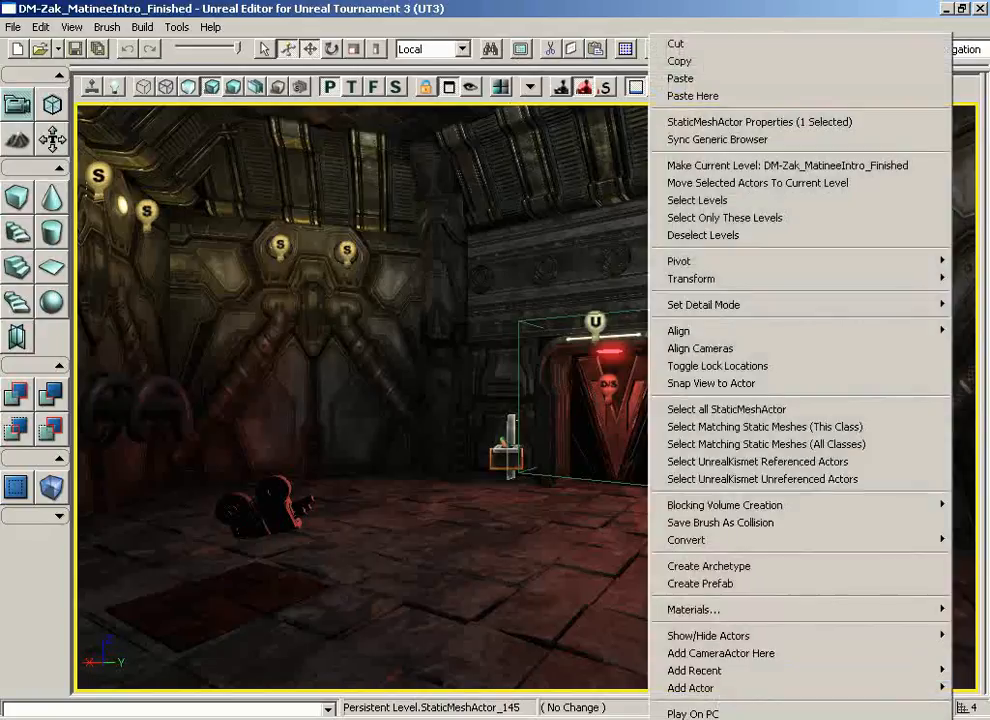
click(692, 717)
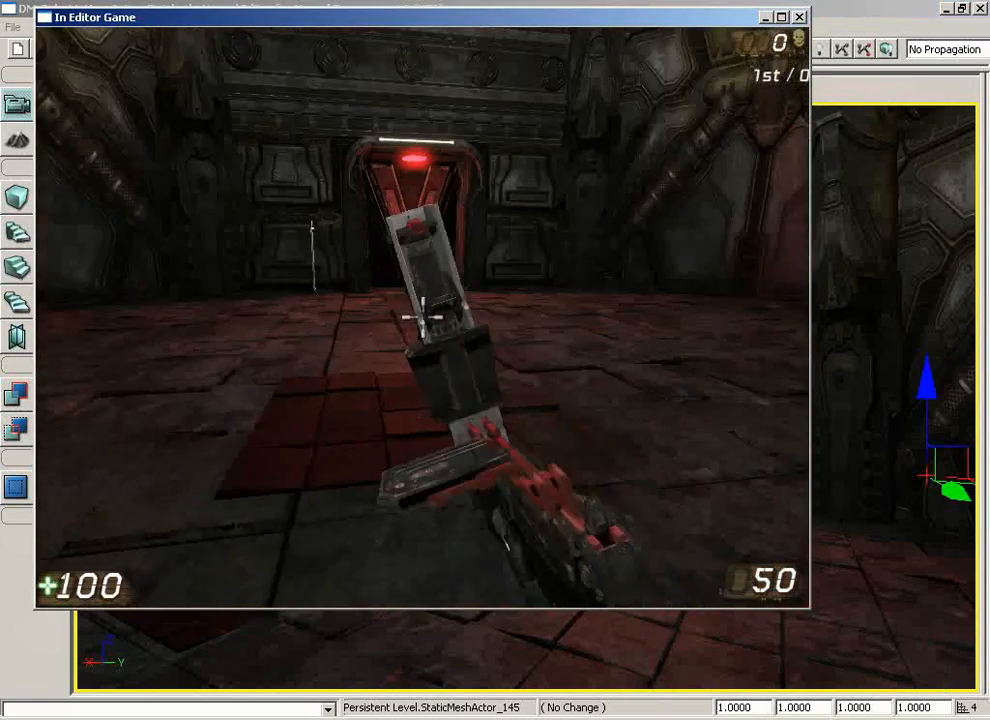
Walk up to the wall panel beside the door in the game and use its trigger several times
key(a)
key(d)
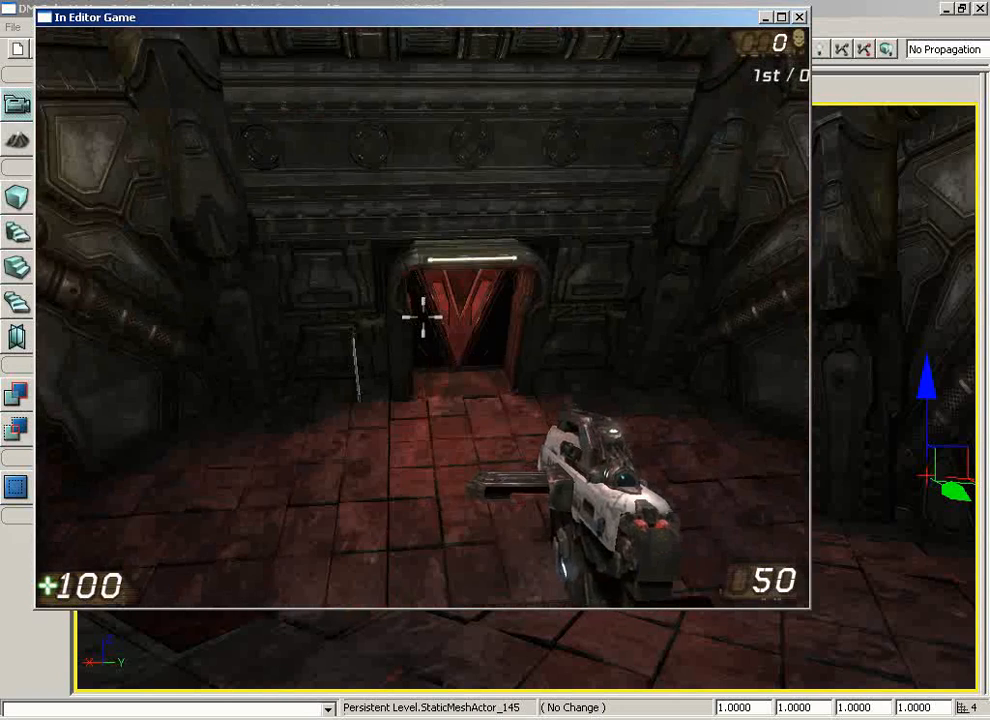
key(s)
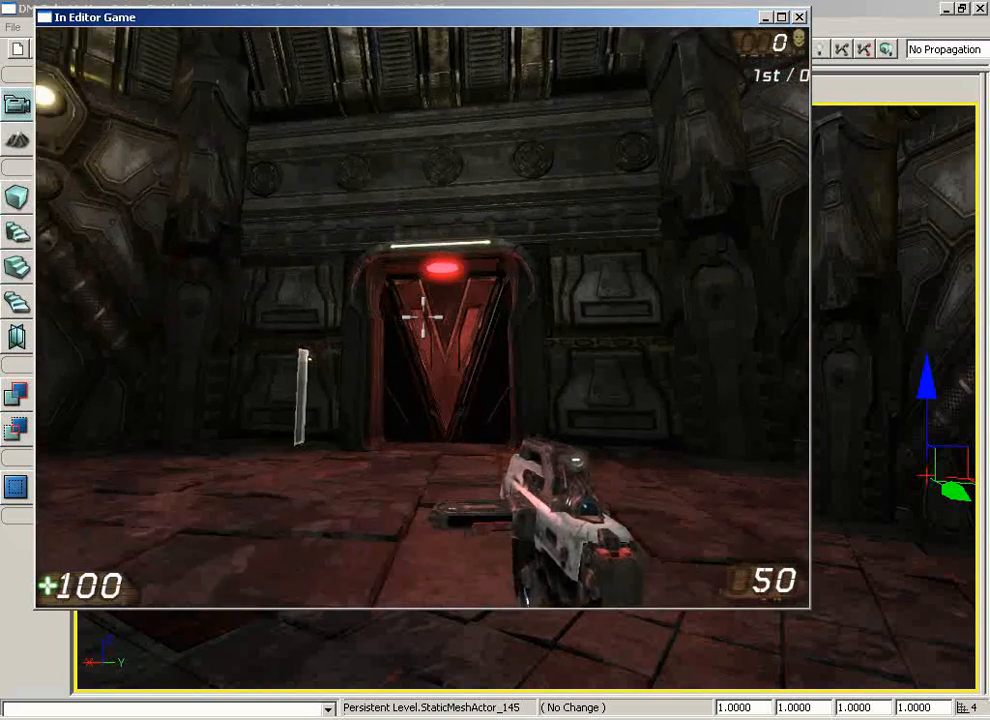
key(a)
key(w)
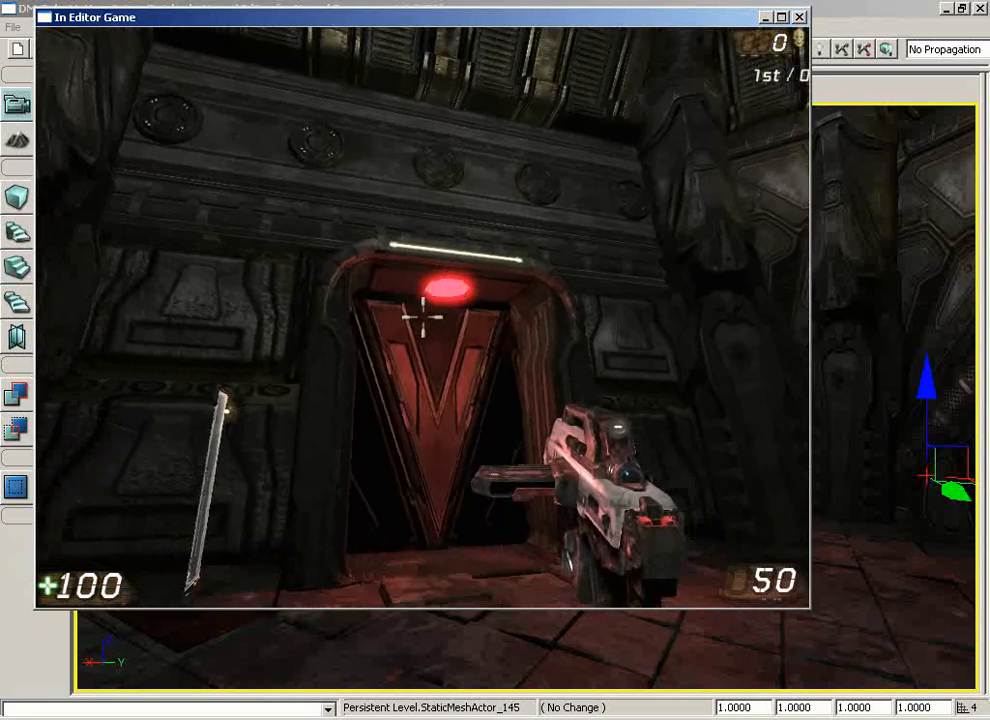
key(a)
key(w)
key(a)
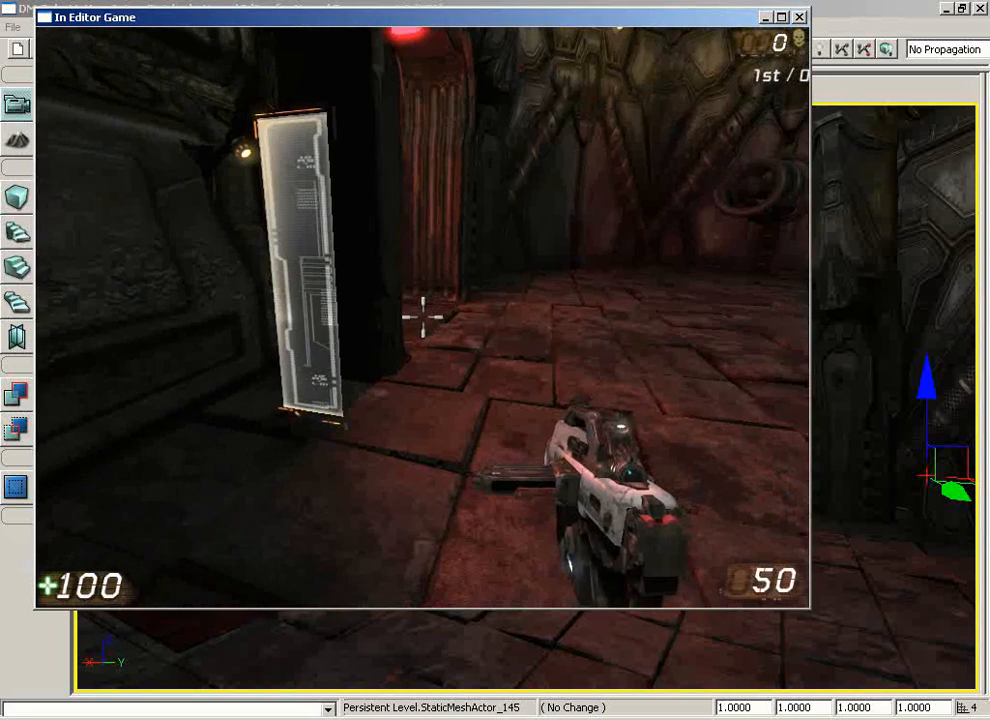
key(w)
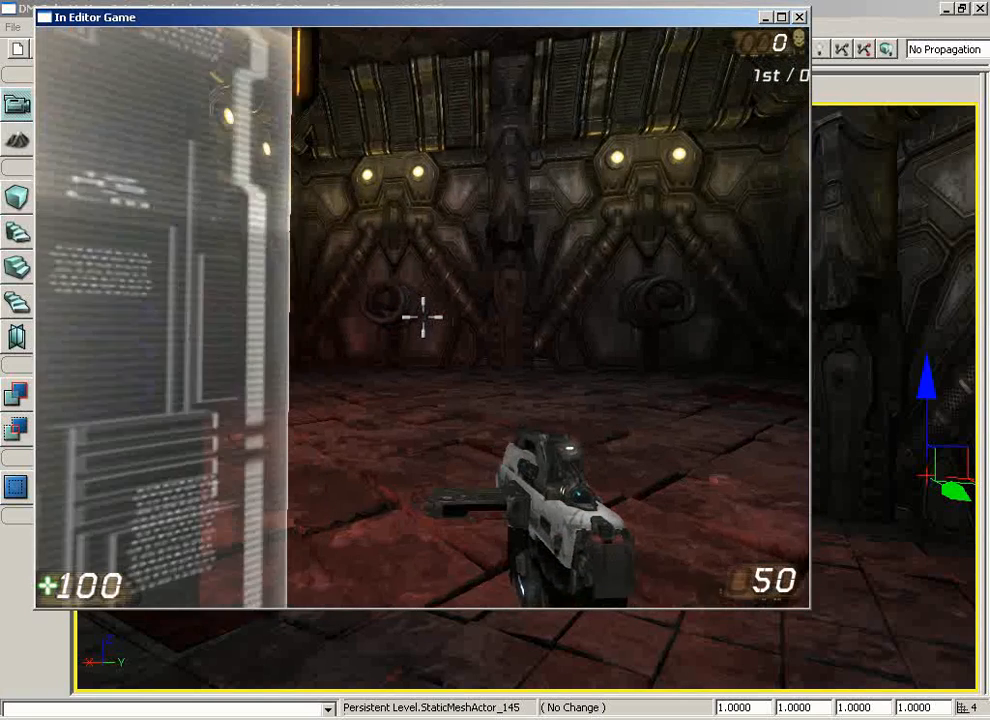
key(e)
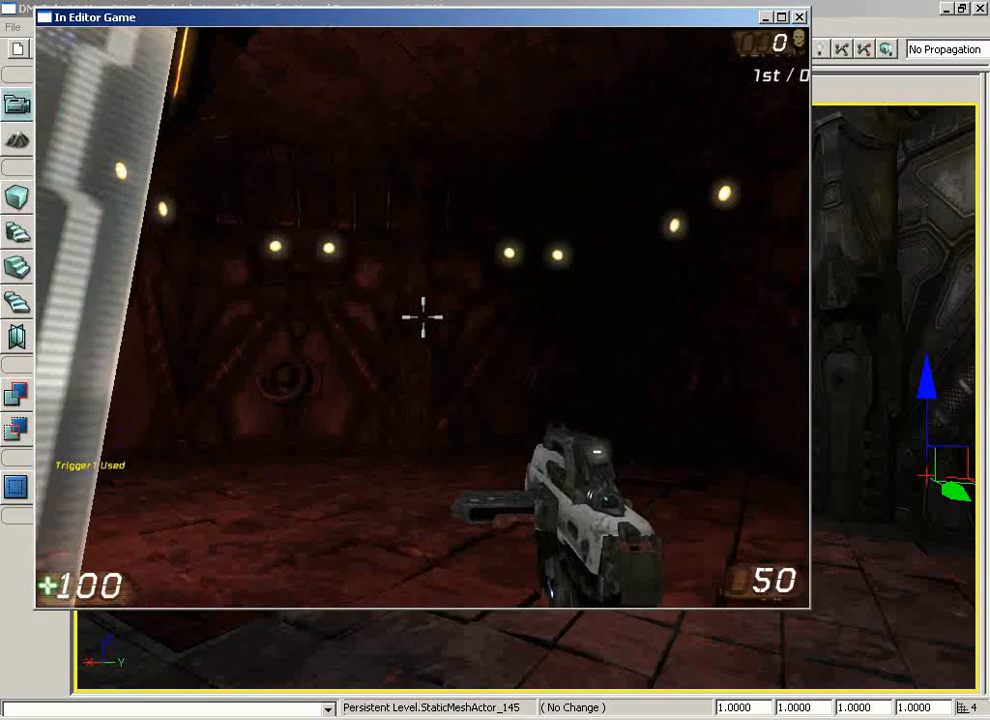
key(e)
key(e)
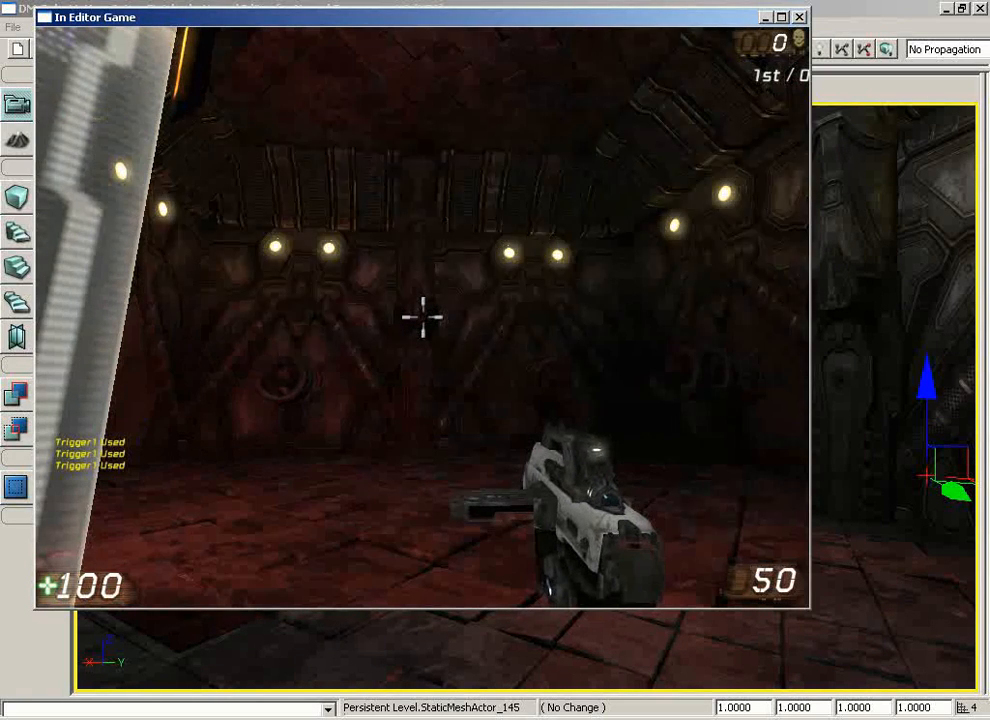
Walk through the door into the adjoining room and back out to test its opening and closing
key(w)
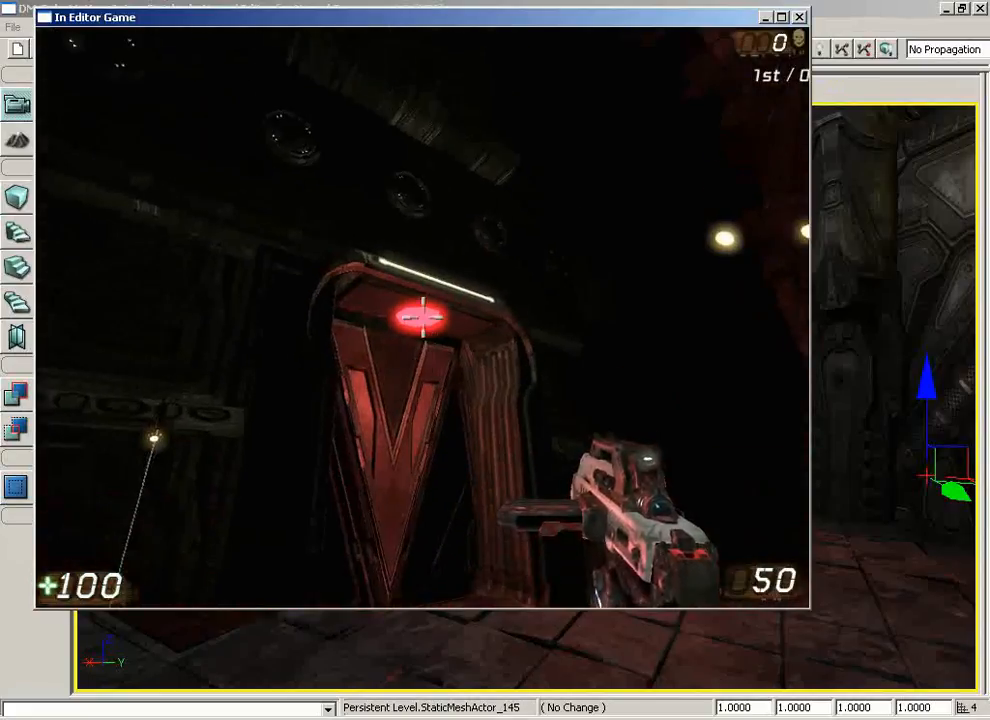
key(w)
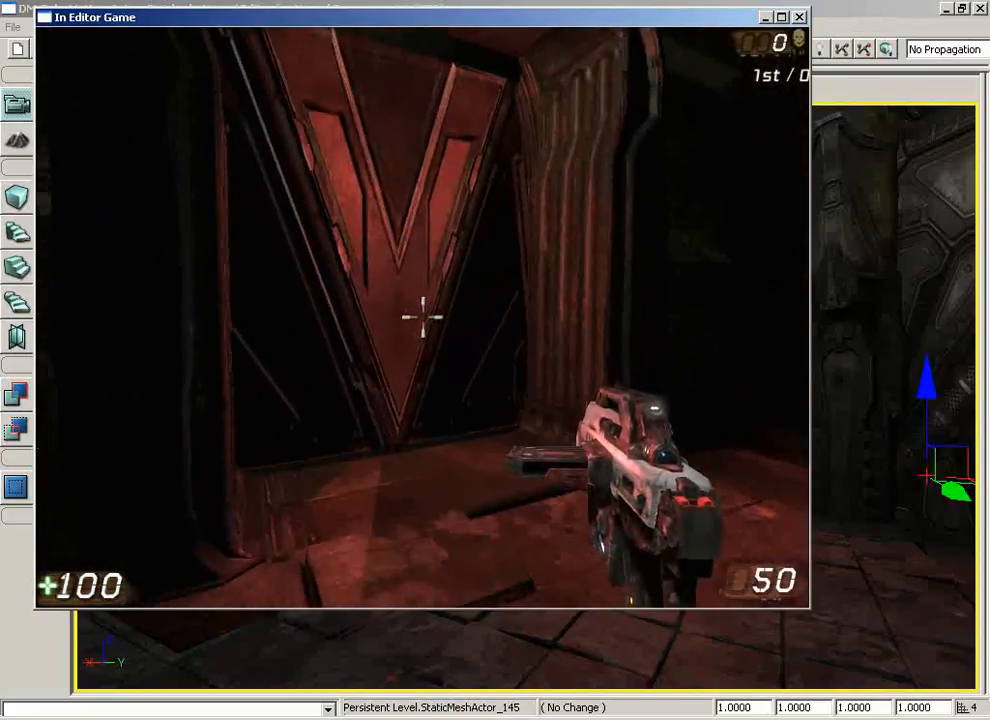
key(w)
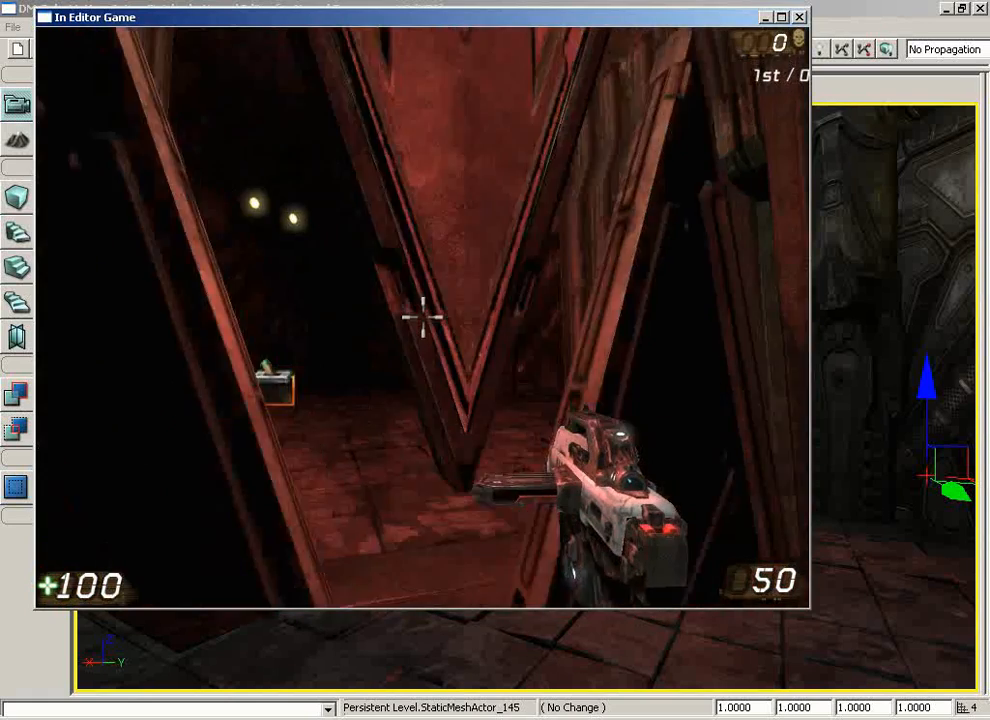
key(s)
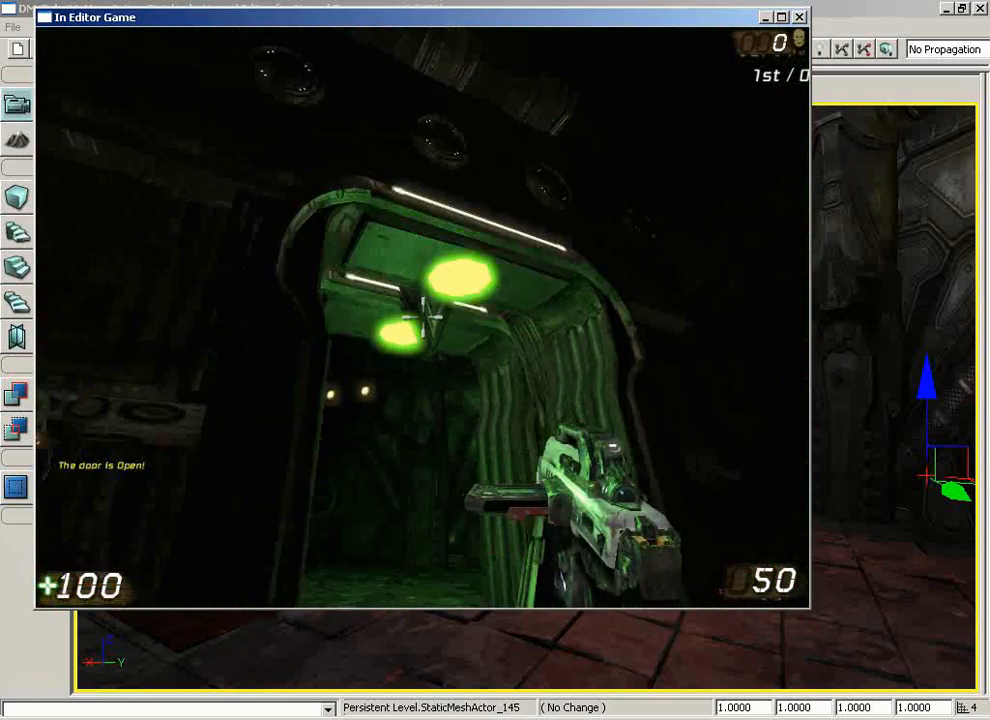
key(w)
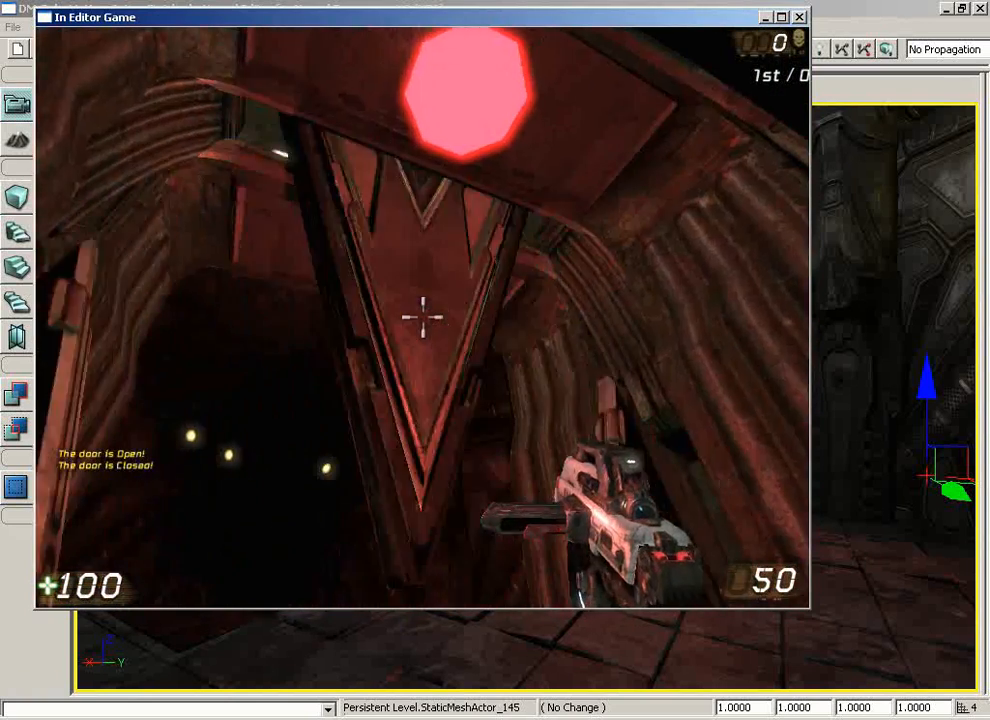
key(s)
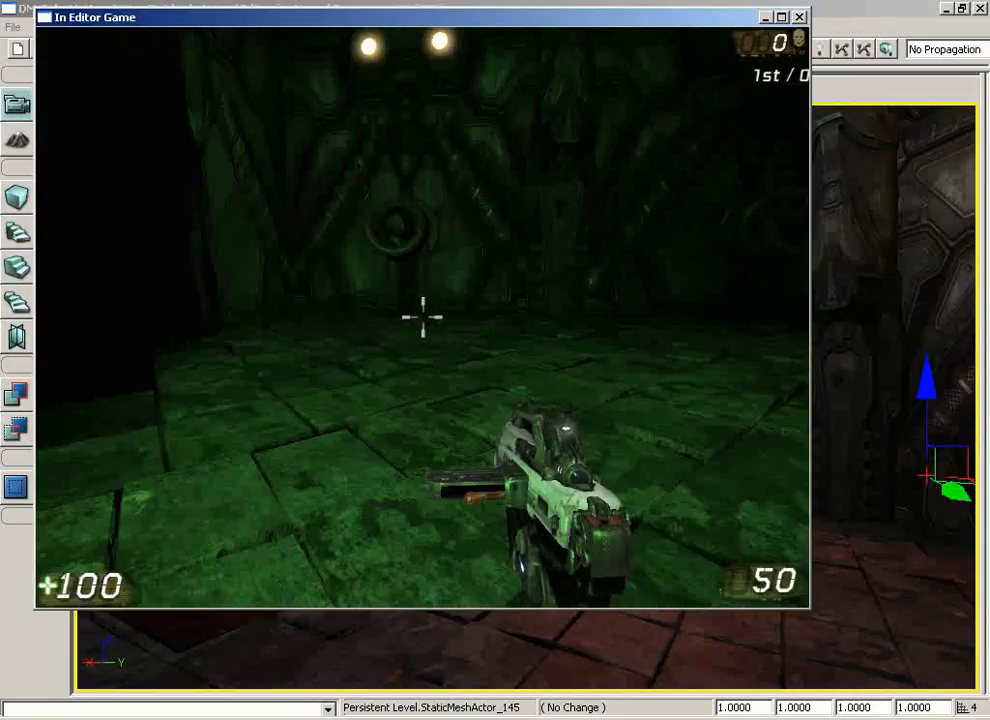
key(s)
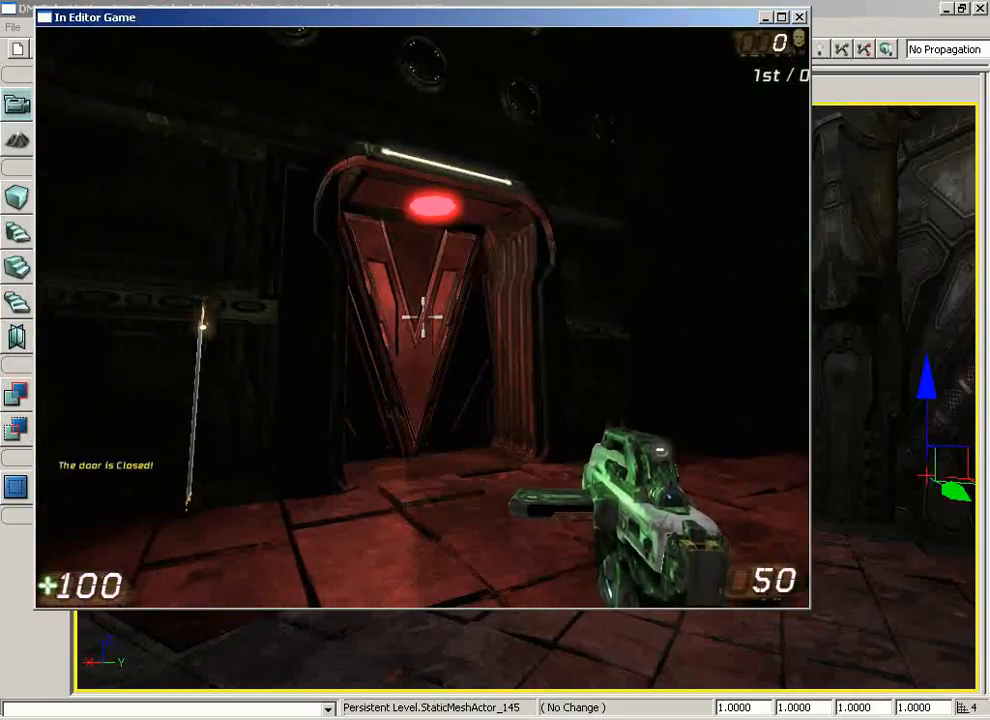
key(w)
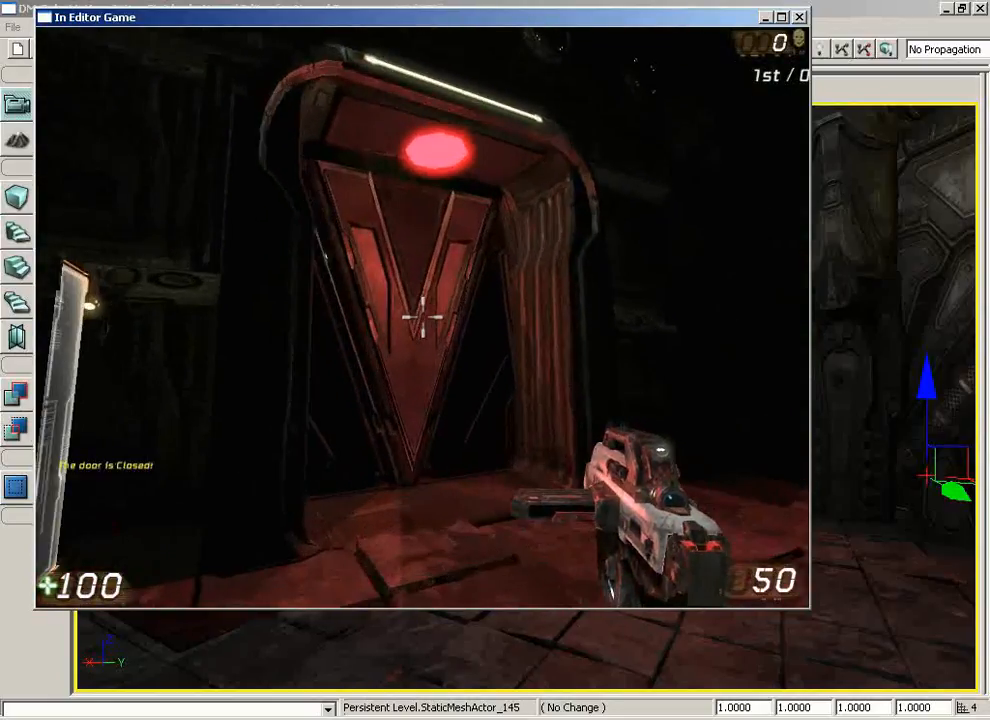
key(w)
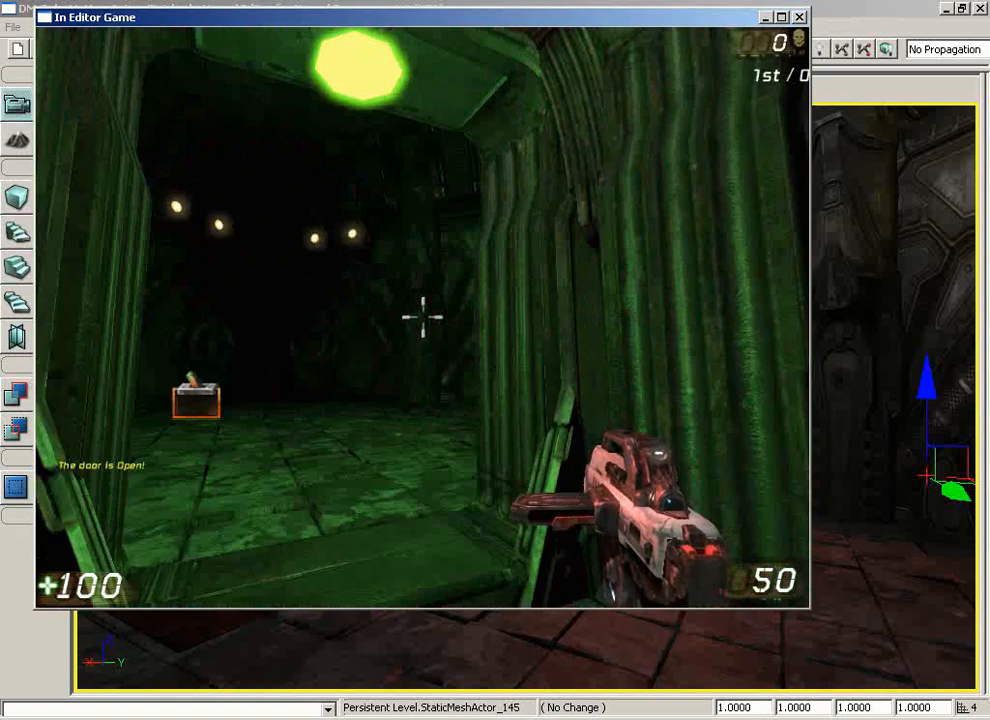
key(w)
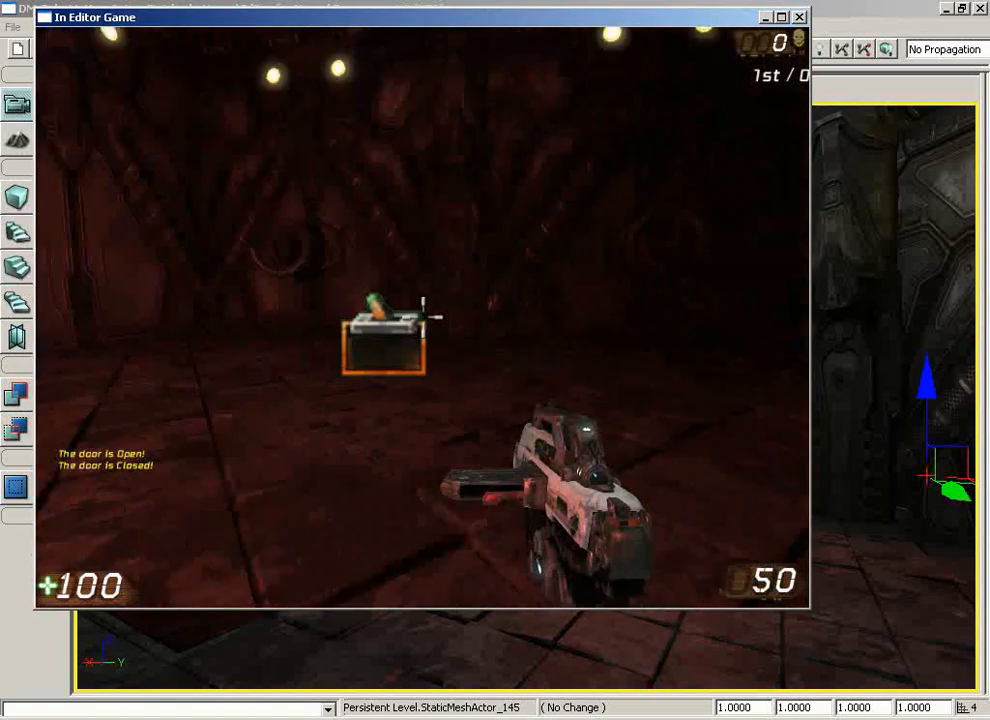
key(w)
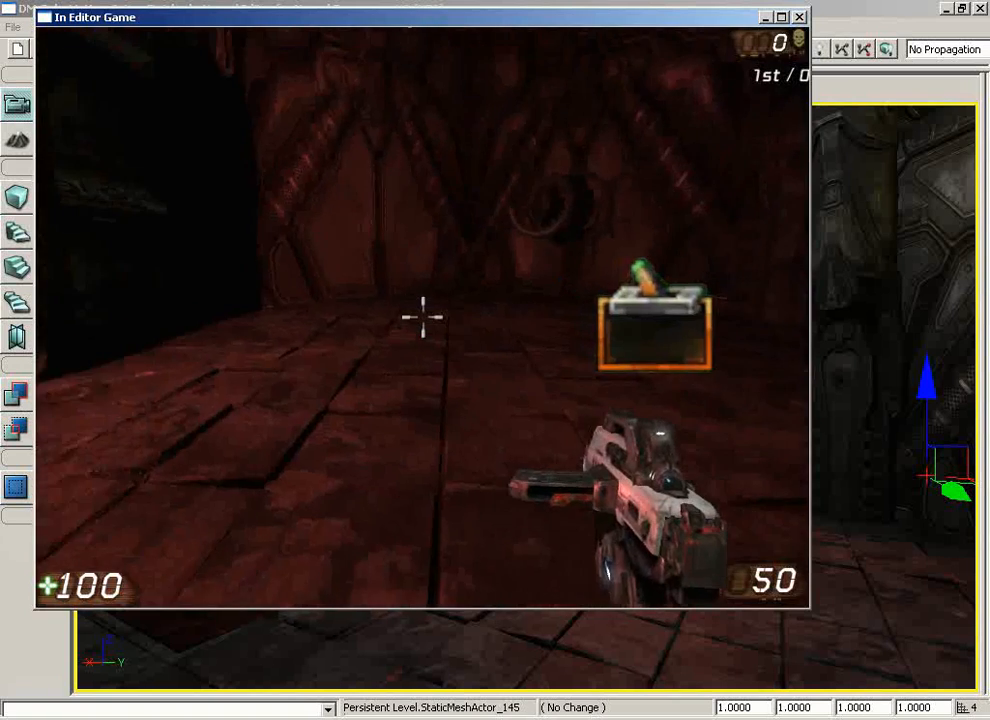
key(w)
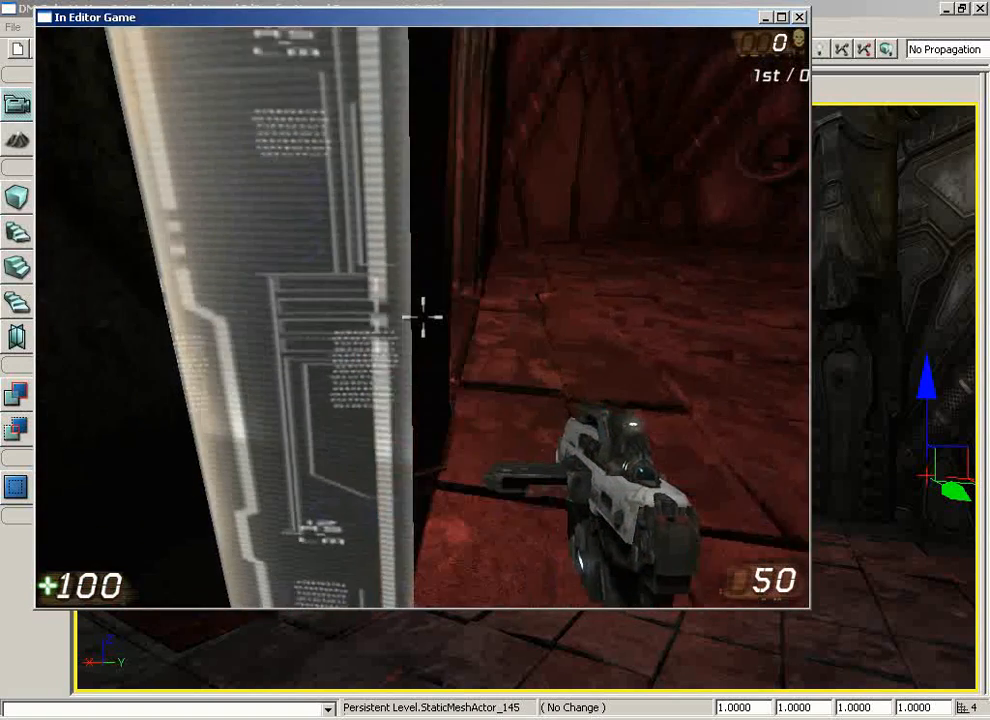
Use the trigger panel again, then walk up to the pickup crate in the room and use it
key(e)
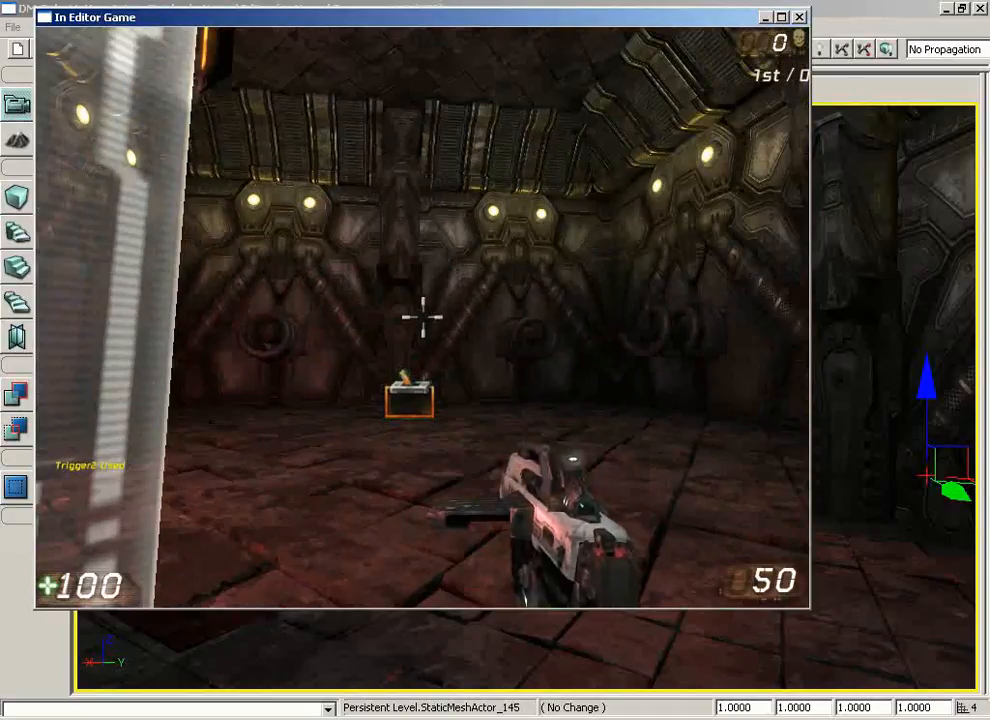
key(e)
key(e)
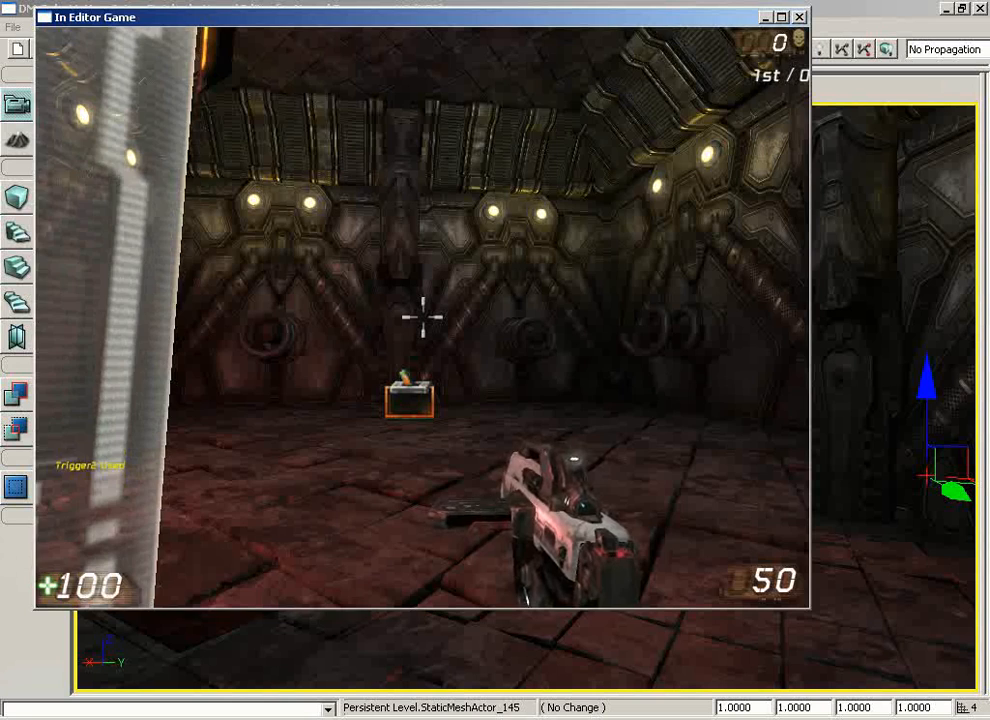
key(w)
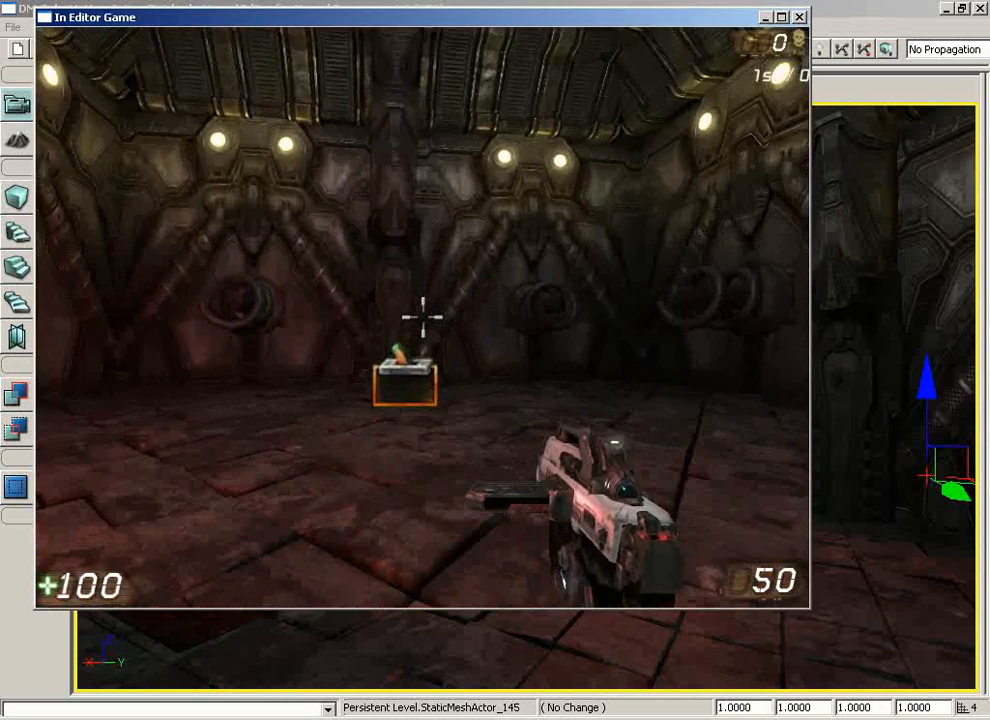
key(w)
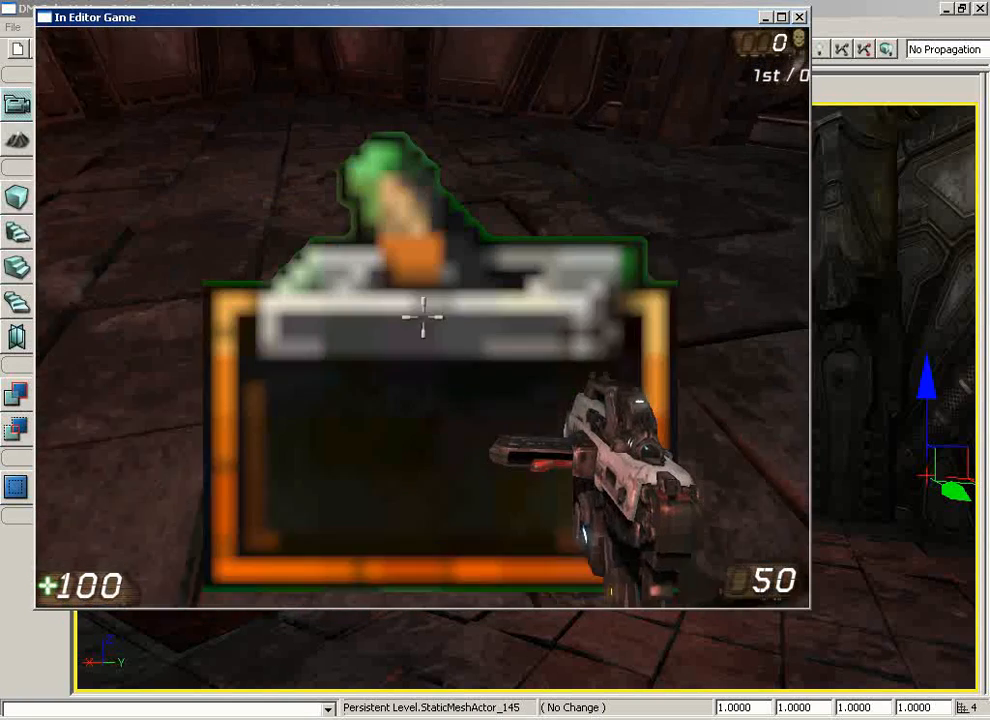
key(w)
key(e)
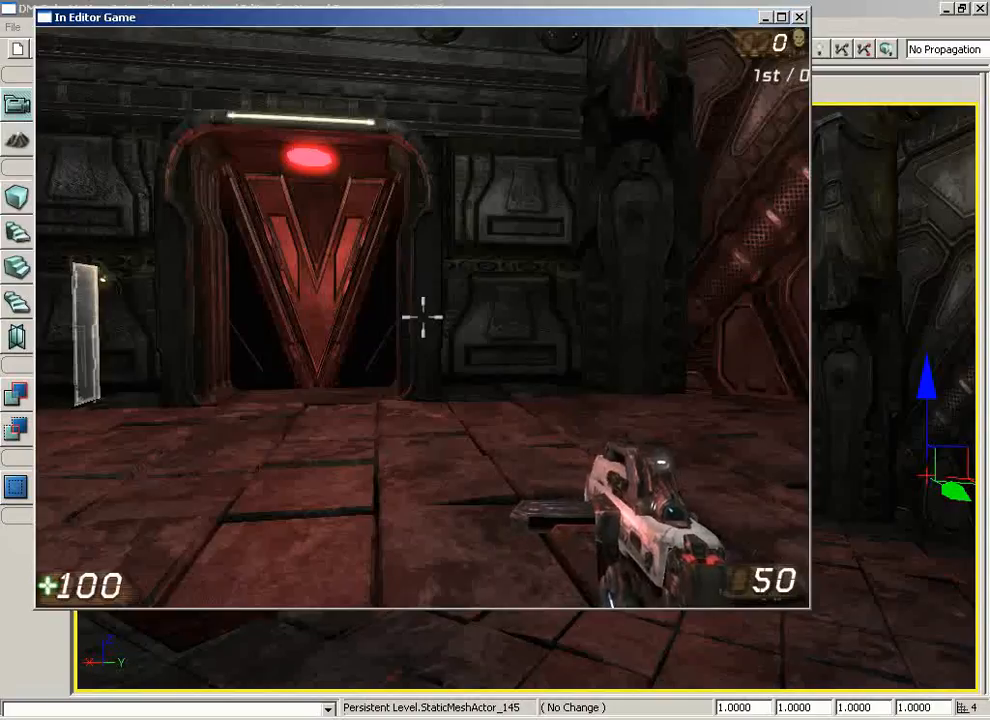
Walk back through the door into the adjoining room to test it once more
key(w)
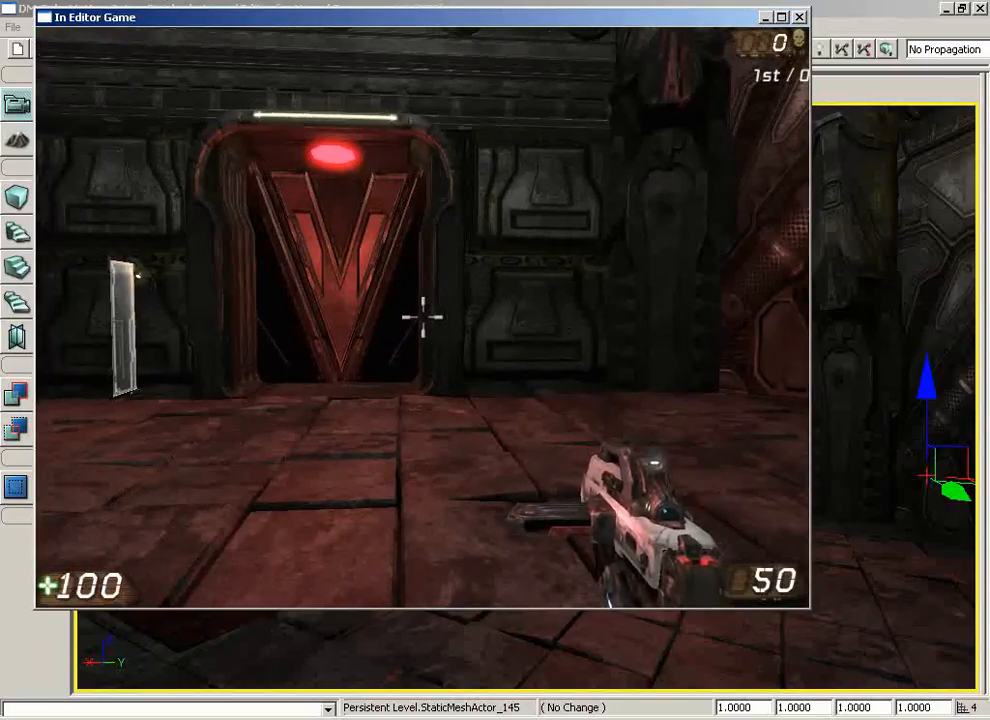
key(a)
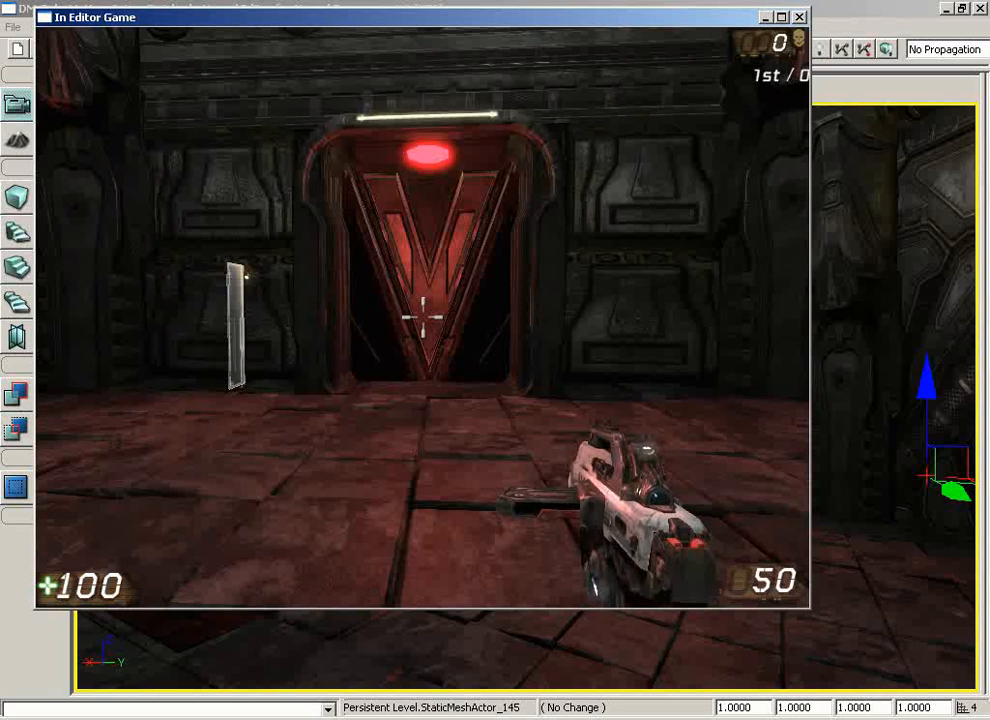
key(w)
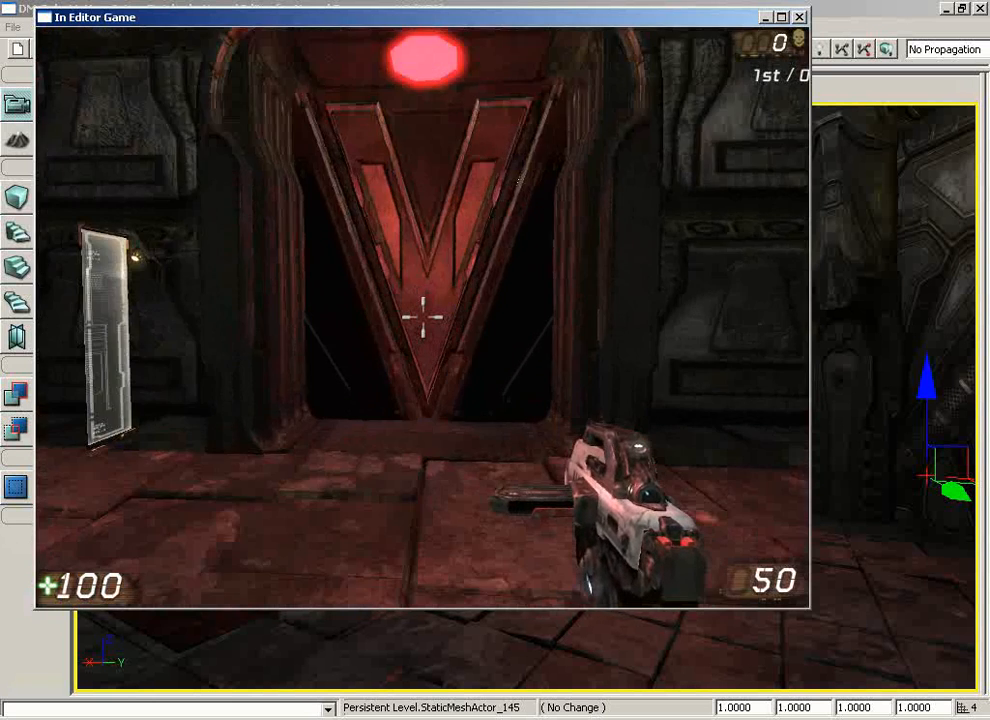
key(w)
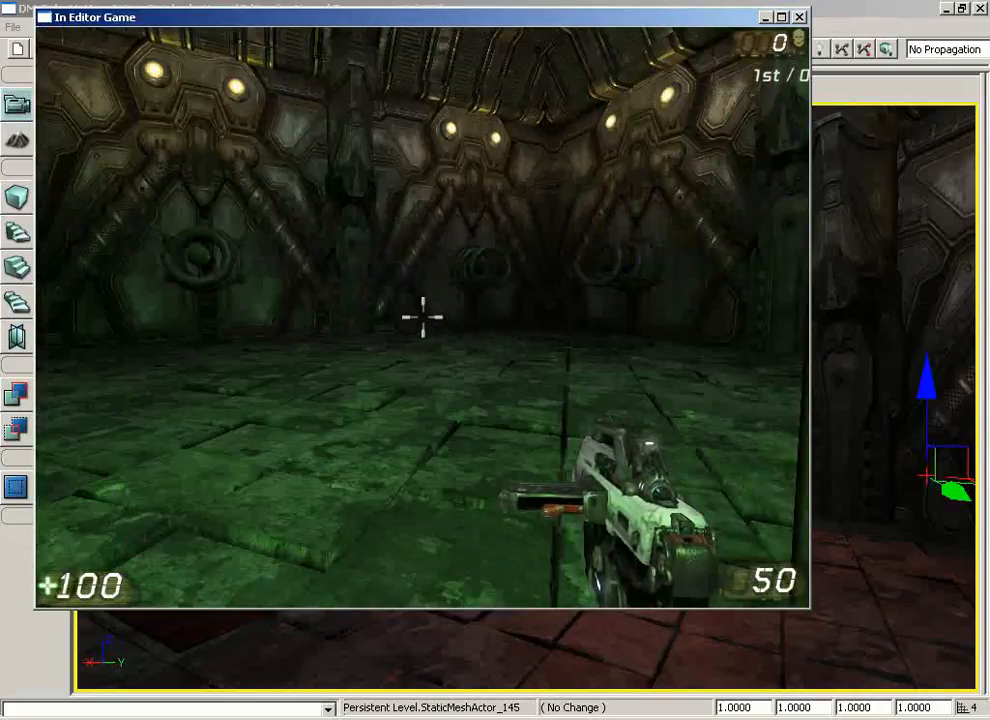
key(w)
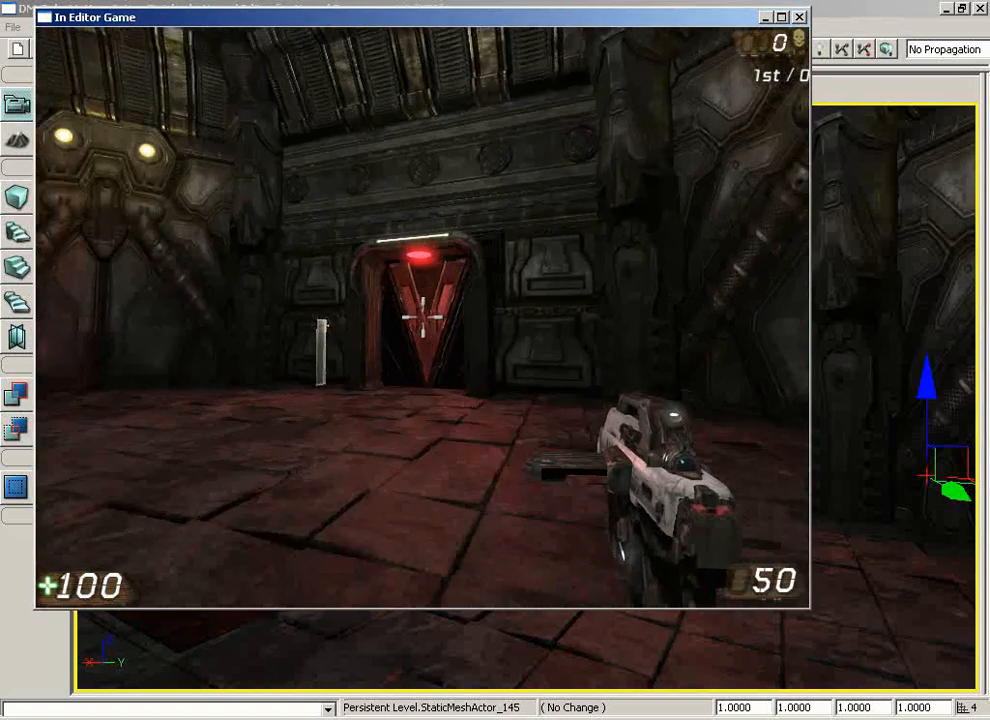
key(w)
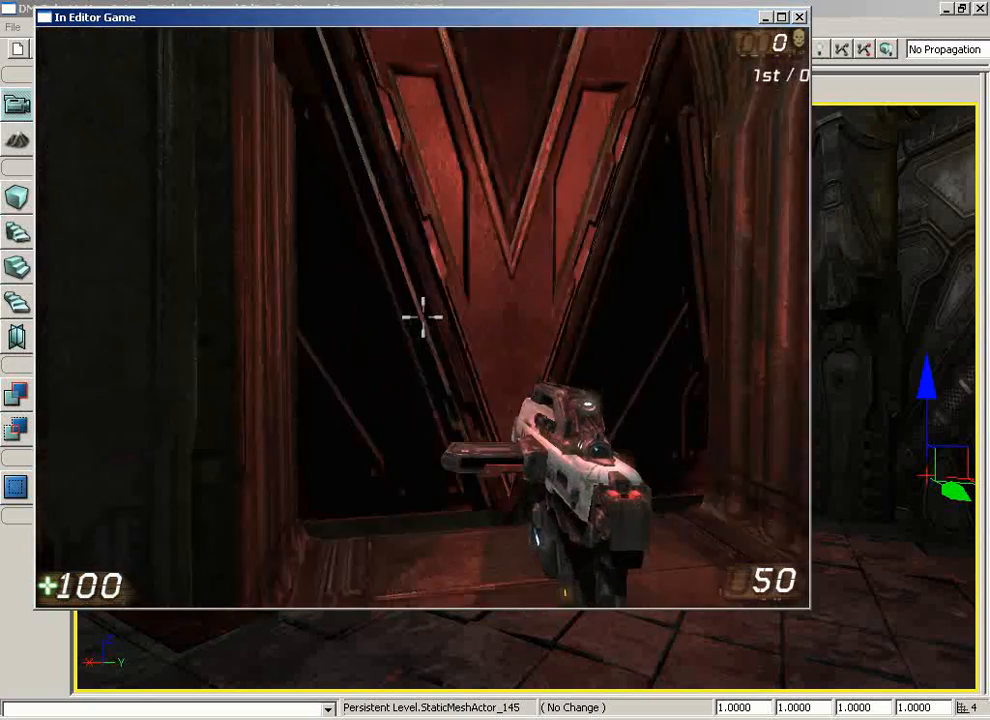
key(w)
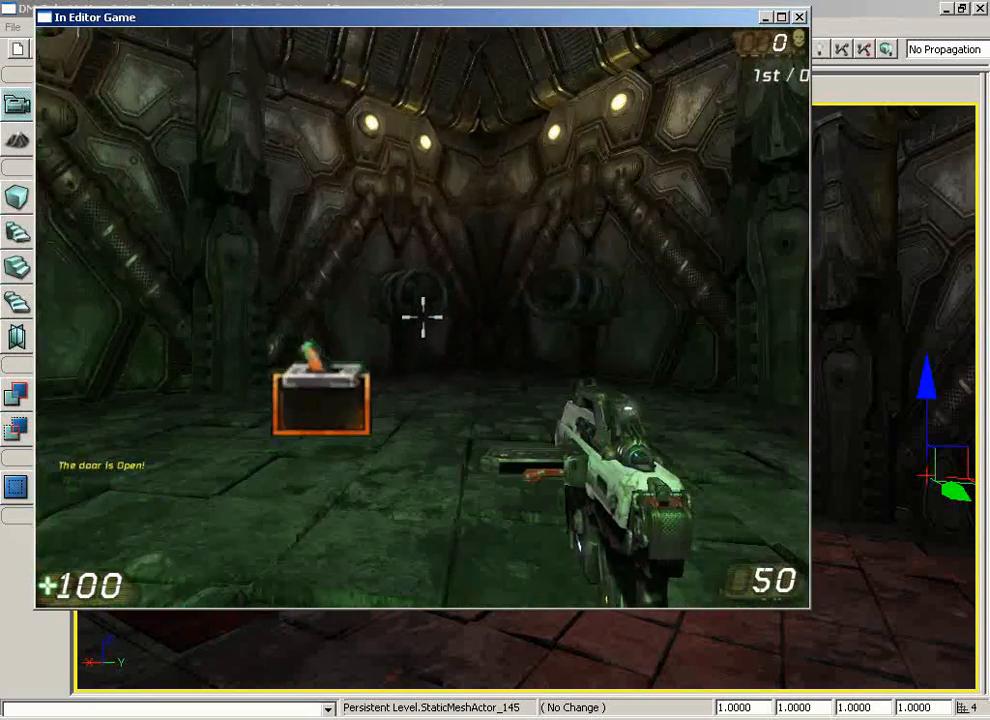
key(w)
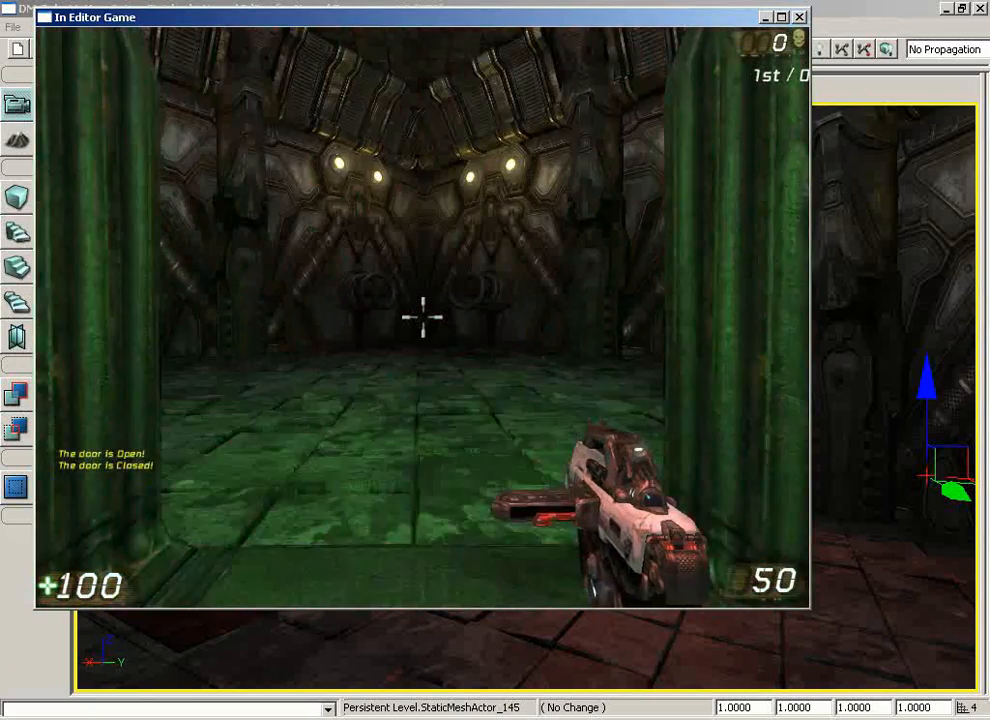
Walk forward in the game once more and quit the in-editor play session
key(w)
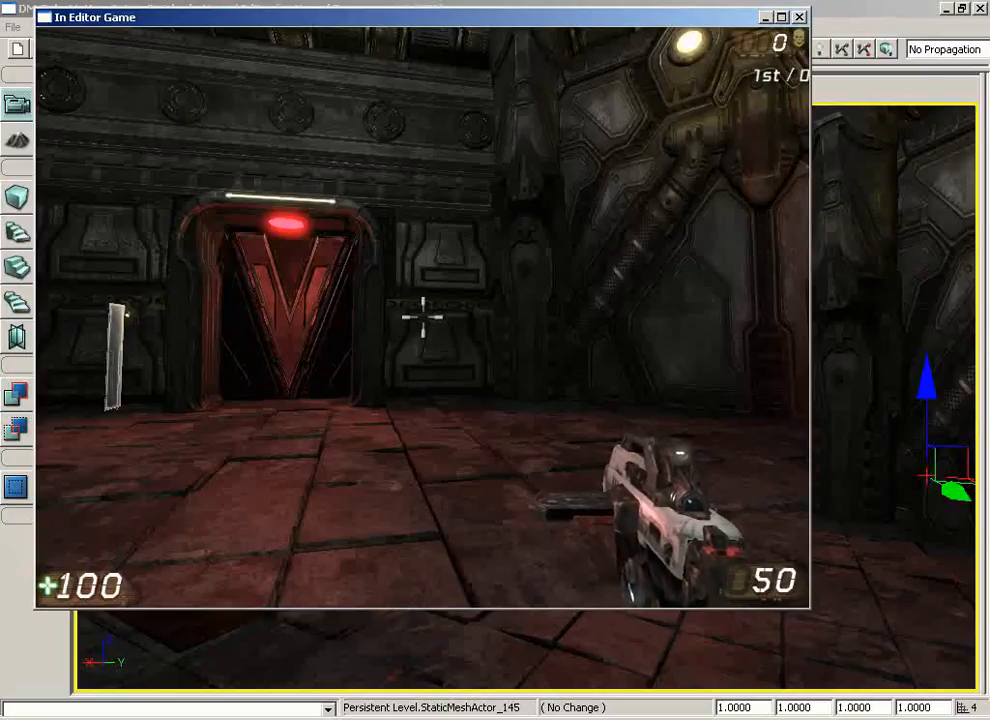
key(Escape)
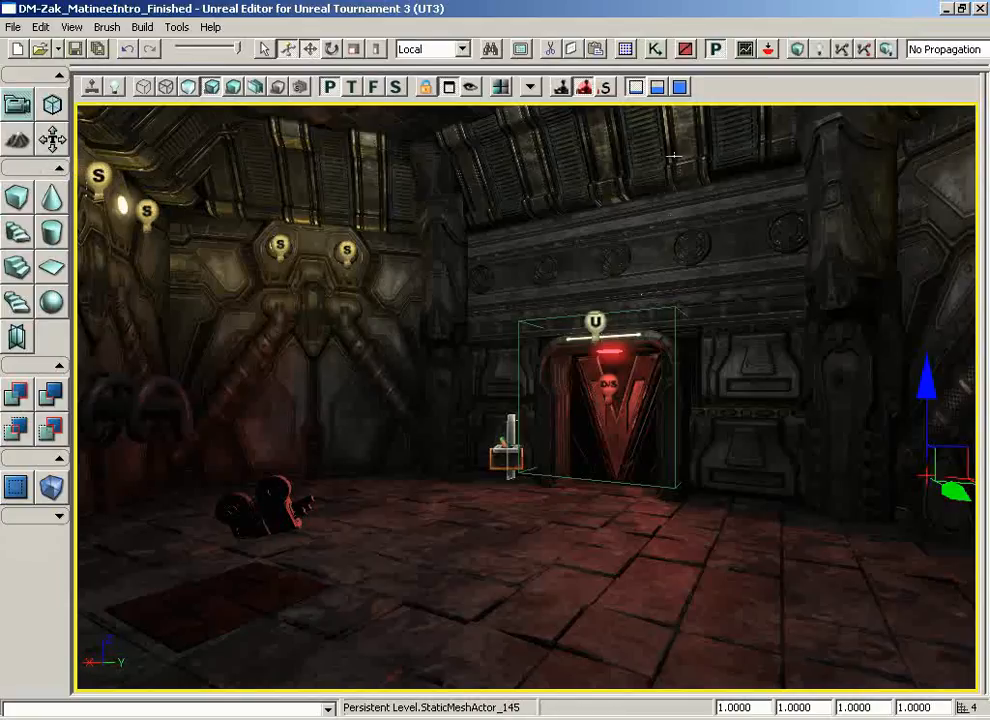
Open the DoorSequence in Kismet and examine its Matinee, trigger, log and cinematic nodes
click(654, 52)
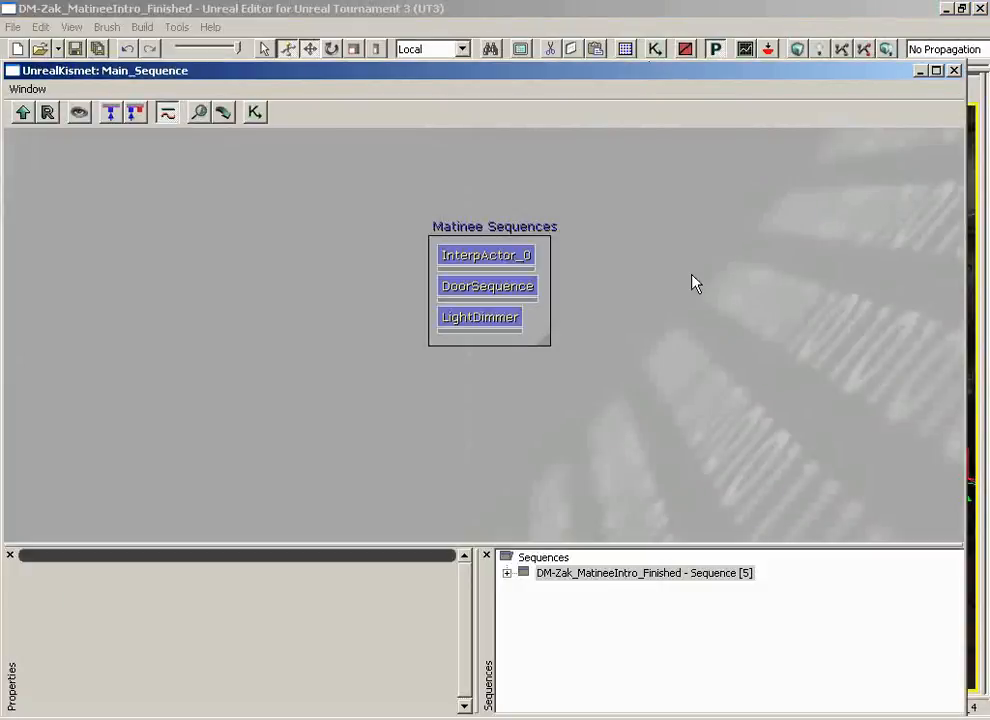
double_click(487, 289)
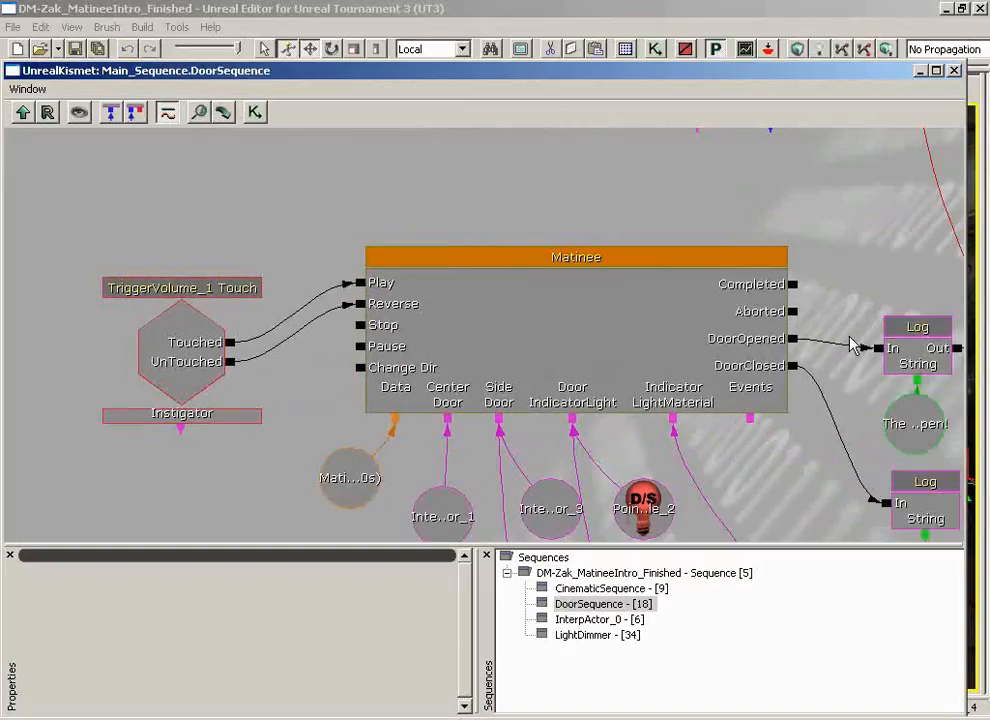
drag(810, 531, 769, 491)
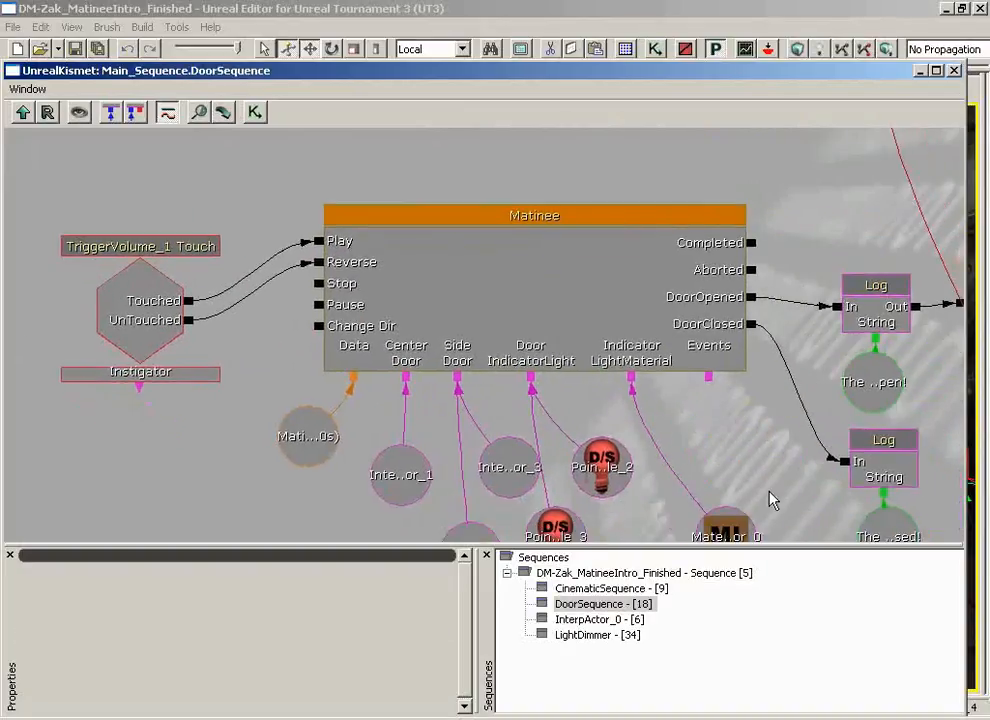
scroll(775, 495, down, 3)
click(517, 284)
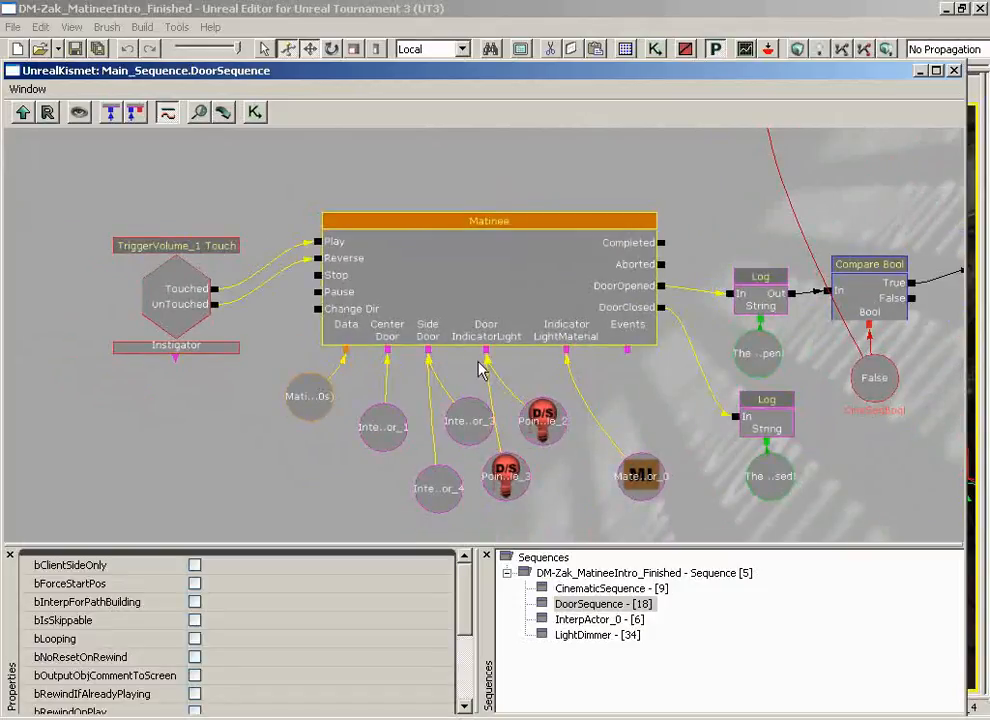
click(305, 418)
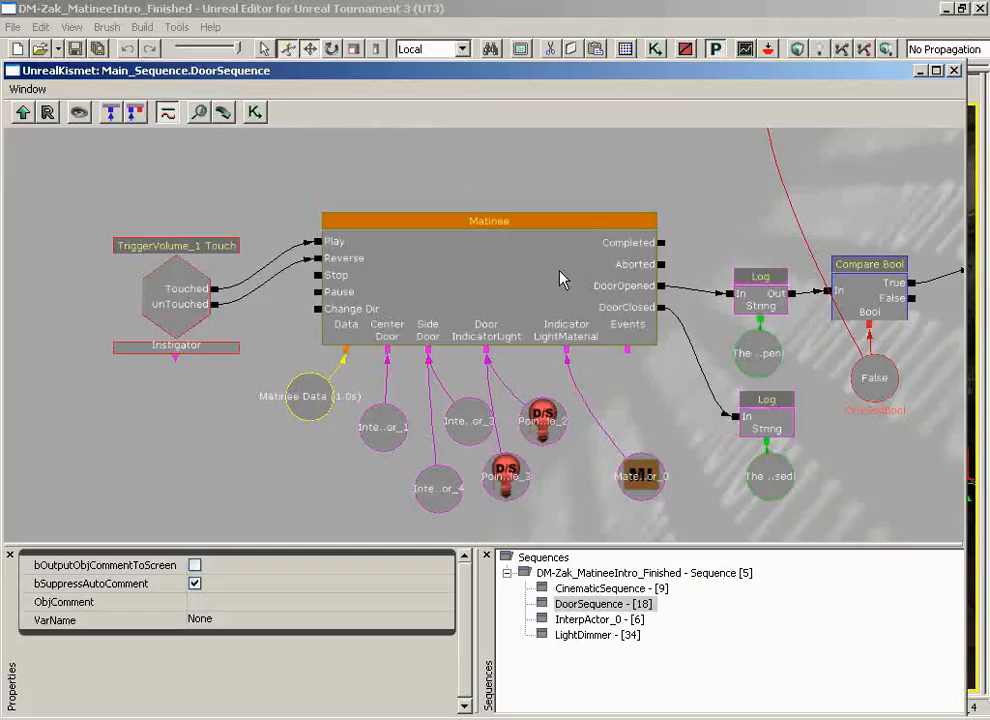
drag(676, 208, 780, 203)
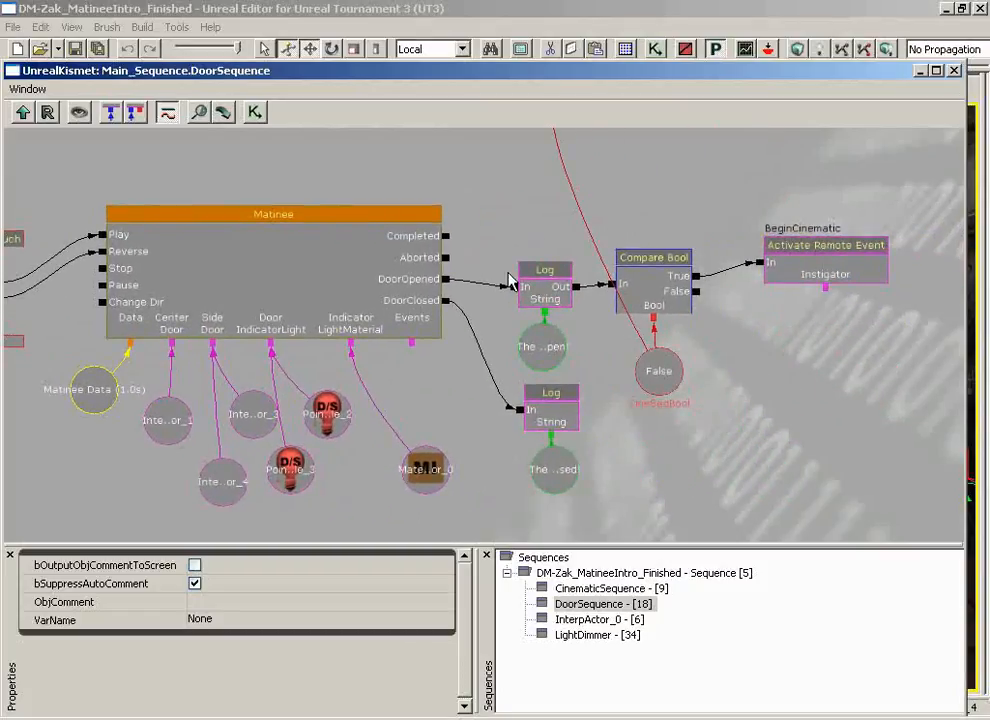
drag(879, 317, 823, 362)
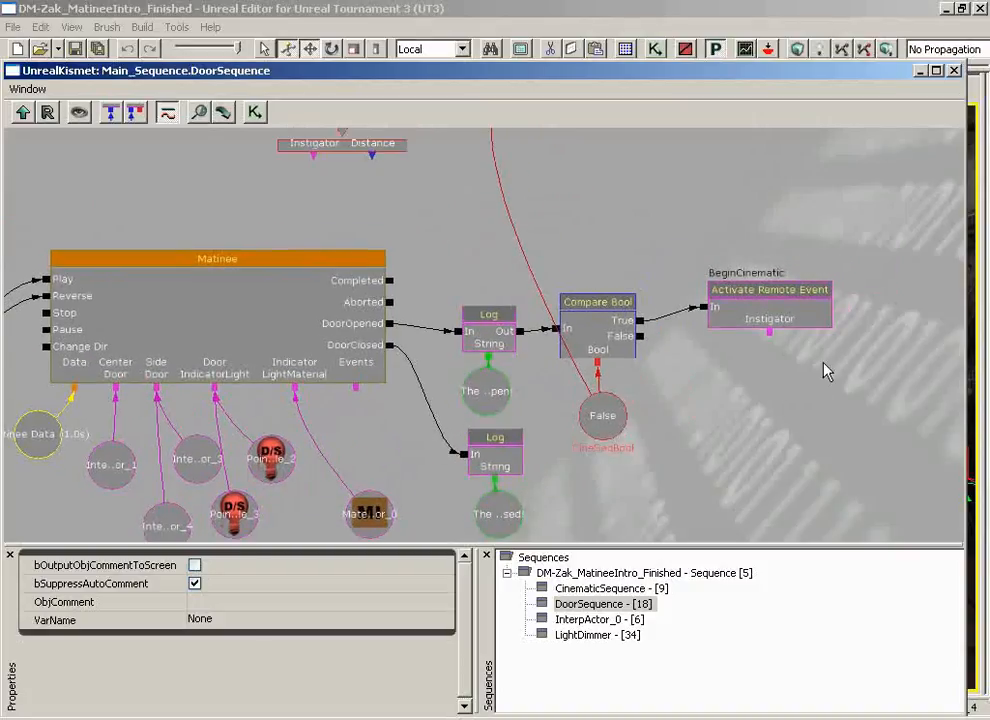
drag(520, 282, 681, 361)
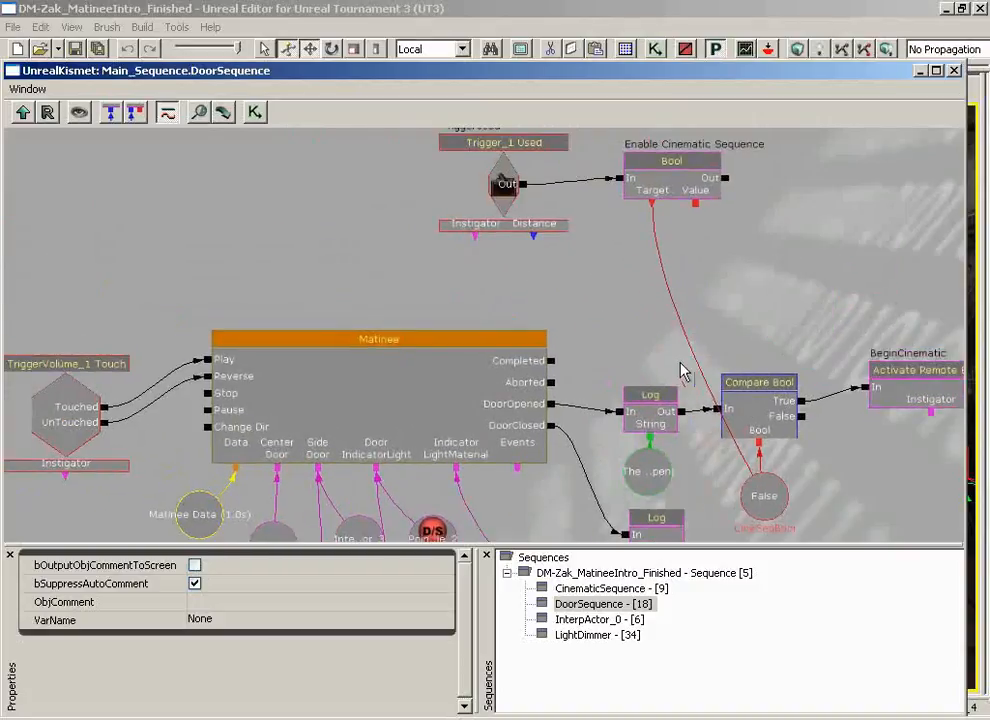
drag(288, 302, 700, 308)
drag(58, 244, 680, 398)
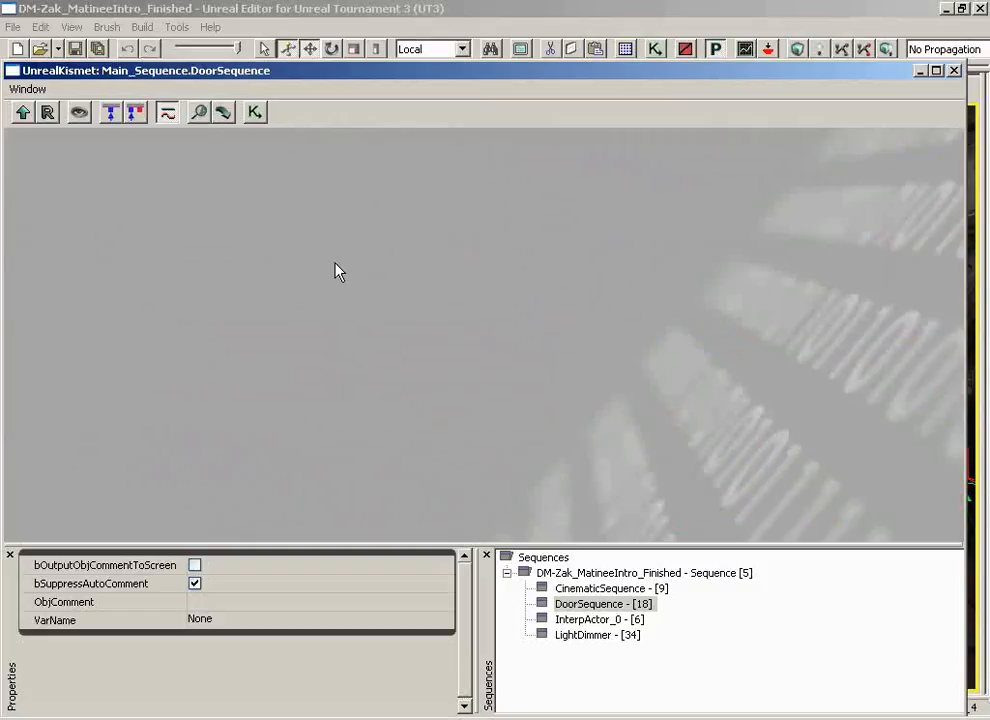
Add a new Matinee node, open it in the Matinee editor with the curve editor, then delete it and its data
right_click(395, 274)
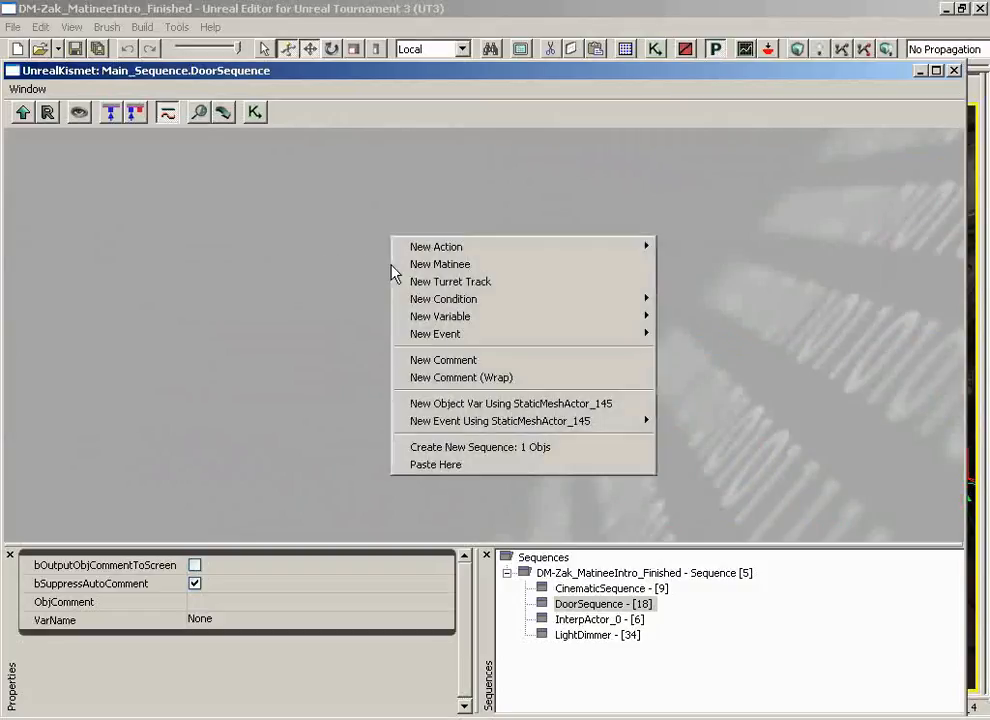
click(495, 270)
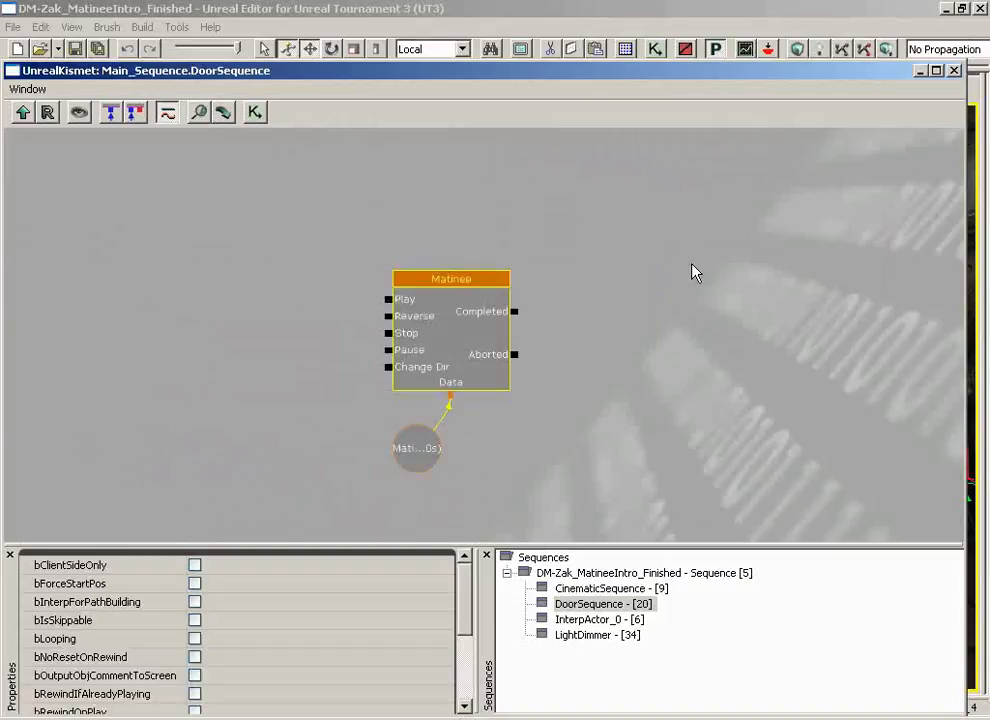
scroll(665, 330, up, 1)
drag(656, 361, 659, 360)
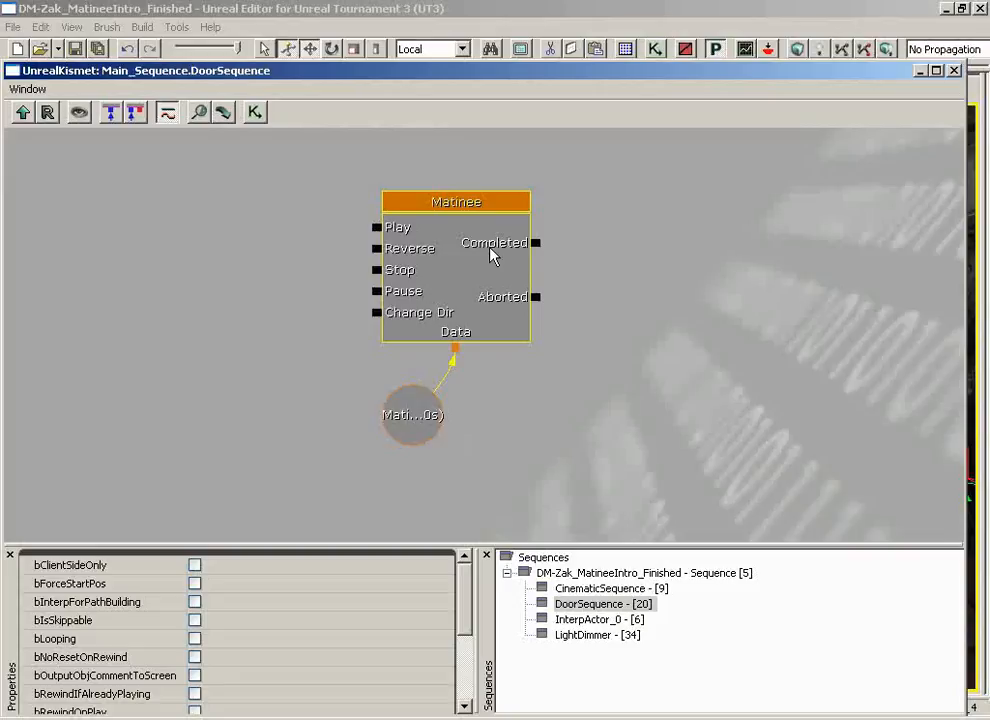
click(420, 426)
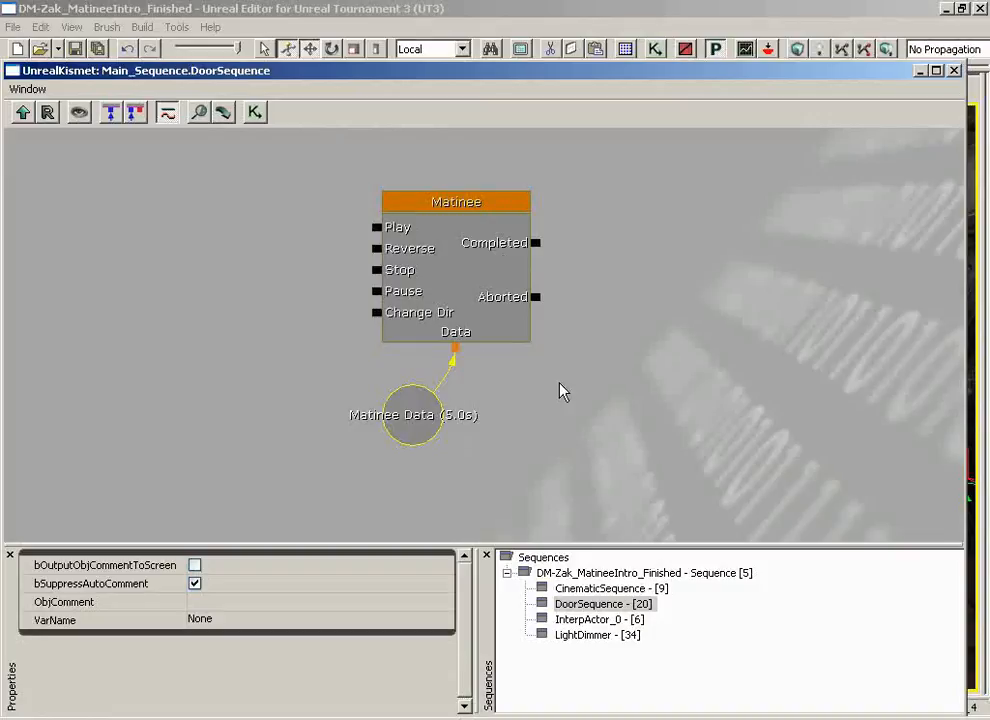
click(488, 304)
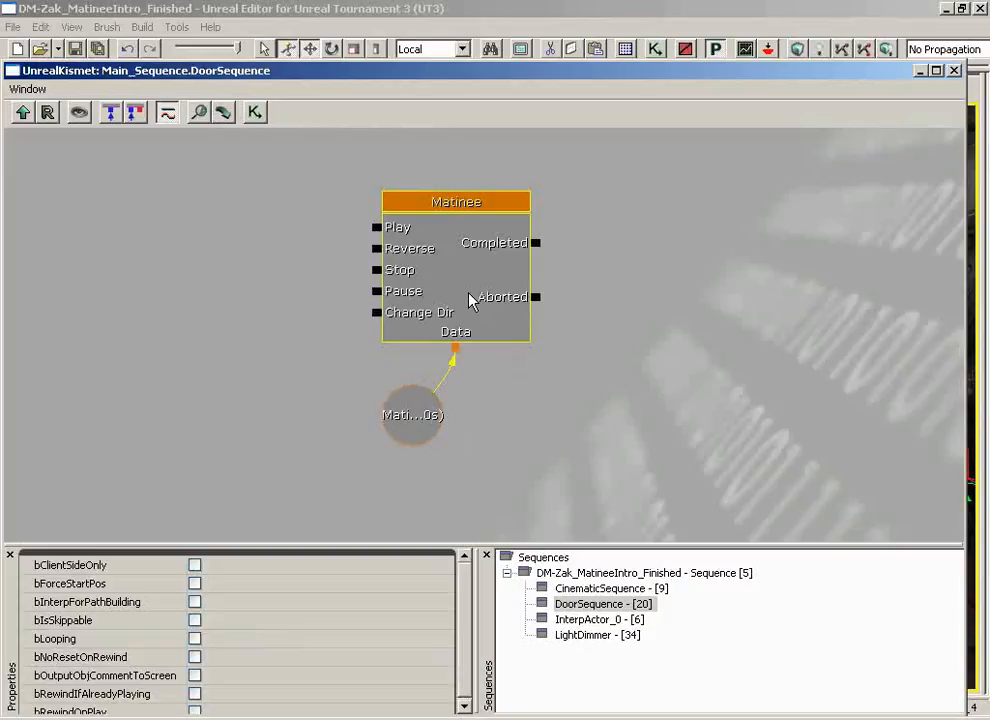
double_click(472, 302)
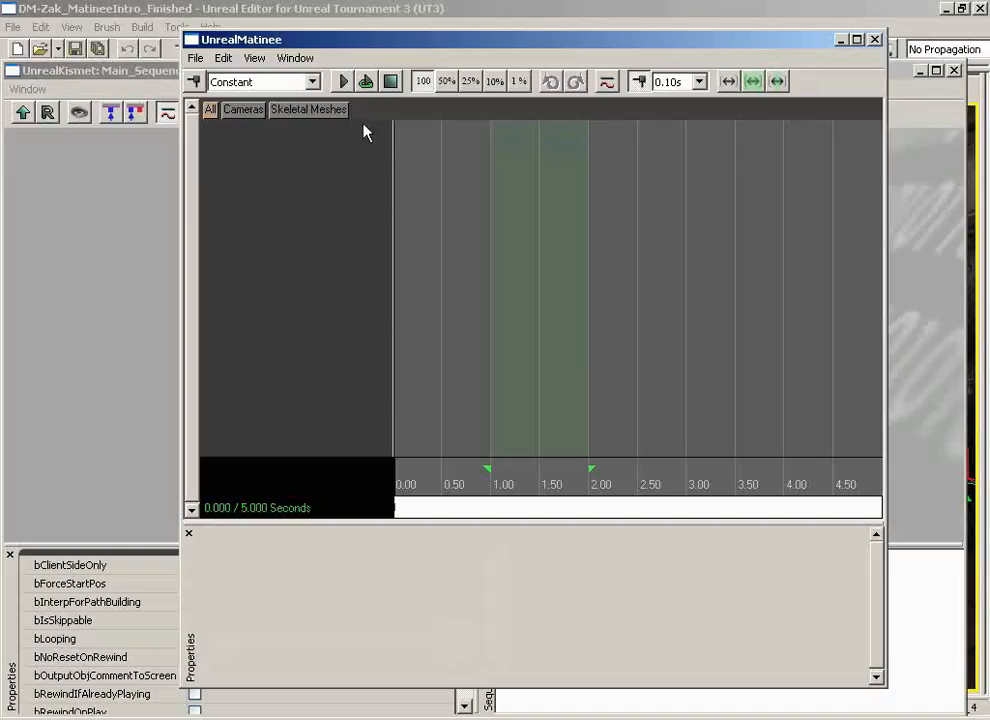
click(606, 84)
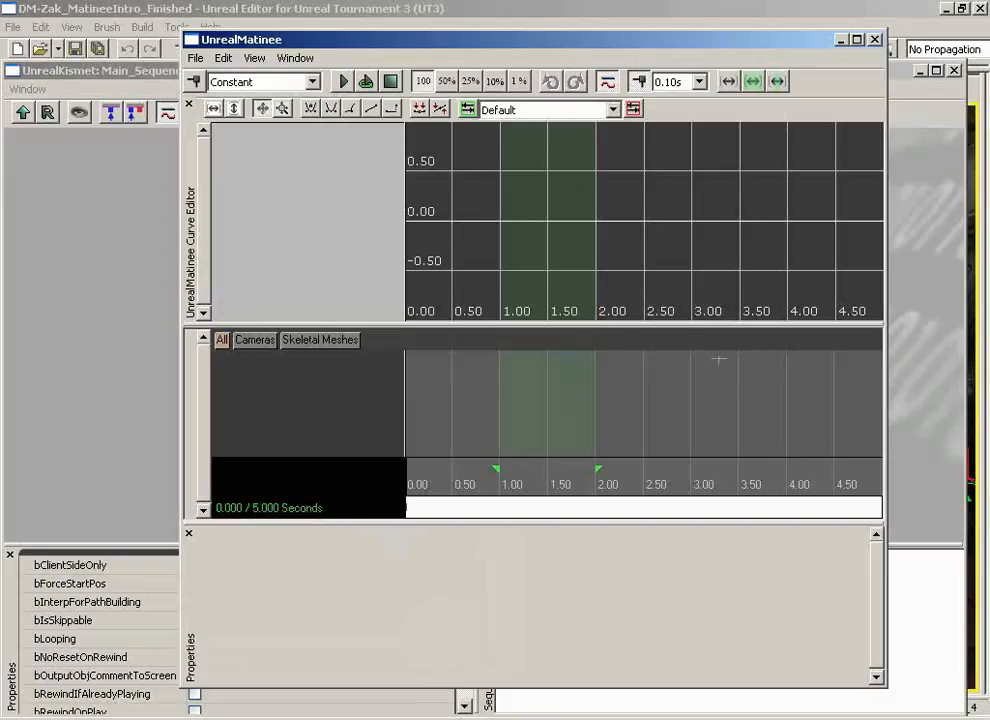
click(875, 39)
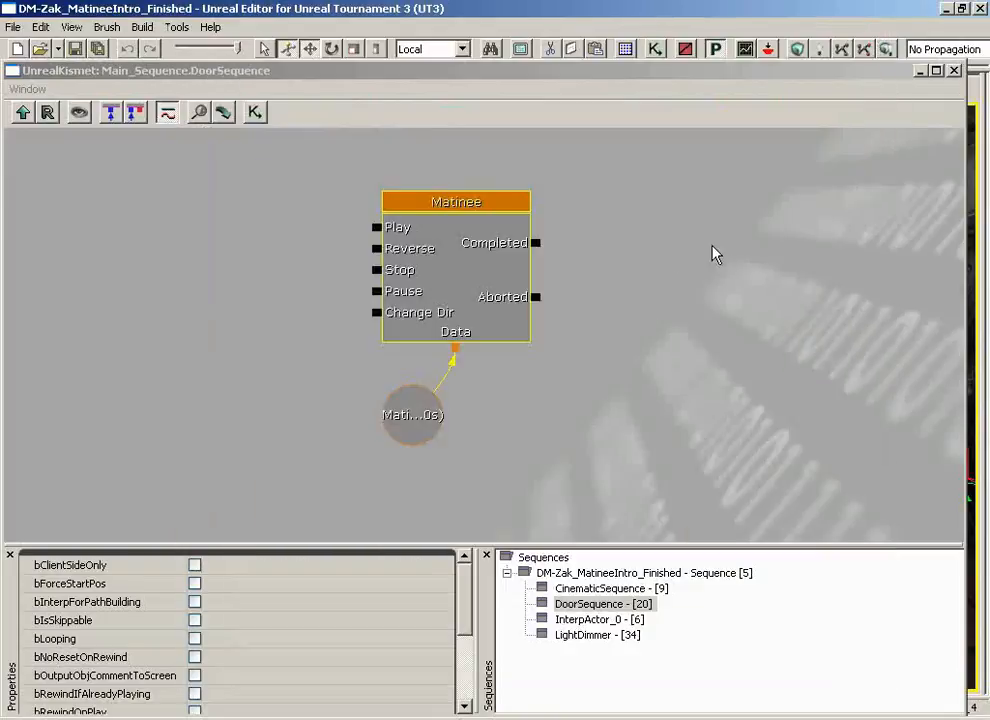
ctrl+alt+drag(643, 228, 354, 464)
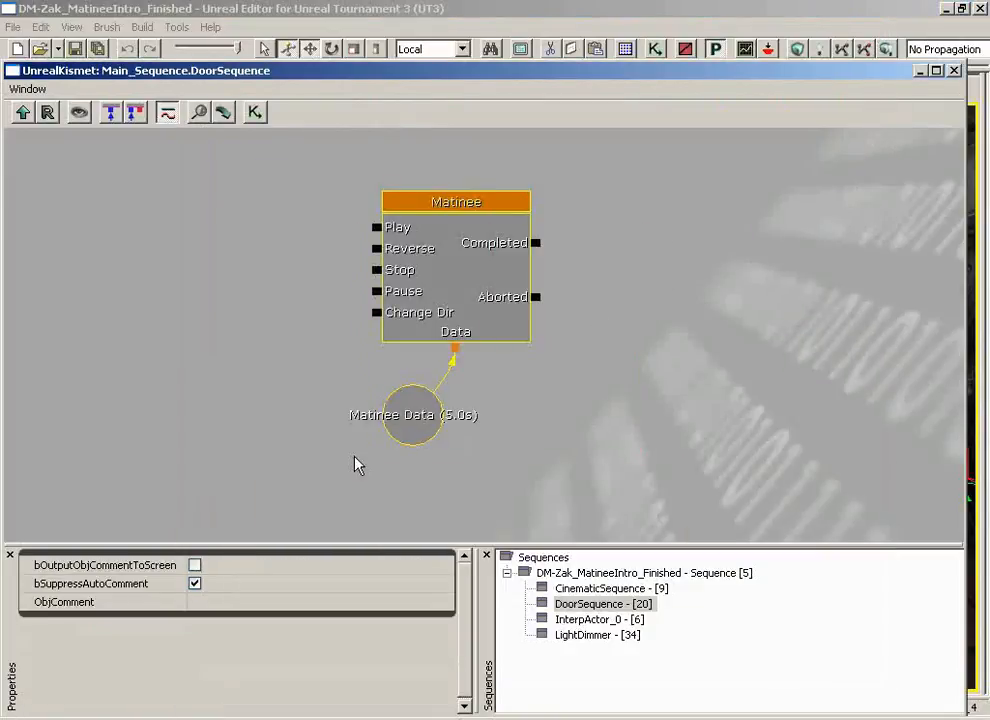
key(Delete)
Open the door Matinee, inspect its tracks including the Vector Material Param track, then close Matinee and Kismet
drag(380, 364, 964, 534)
click(490, 300)
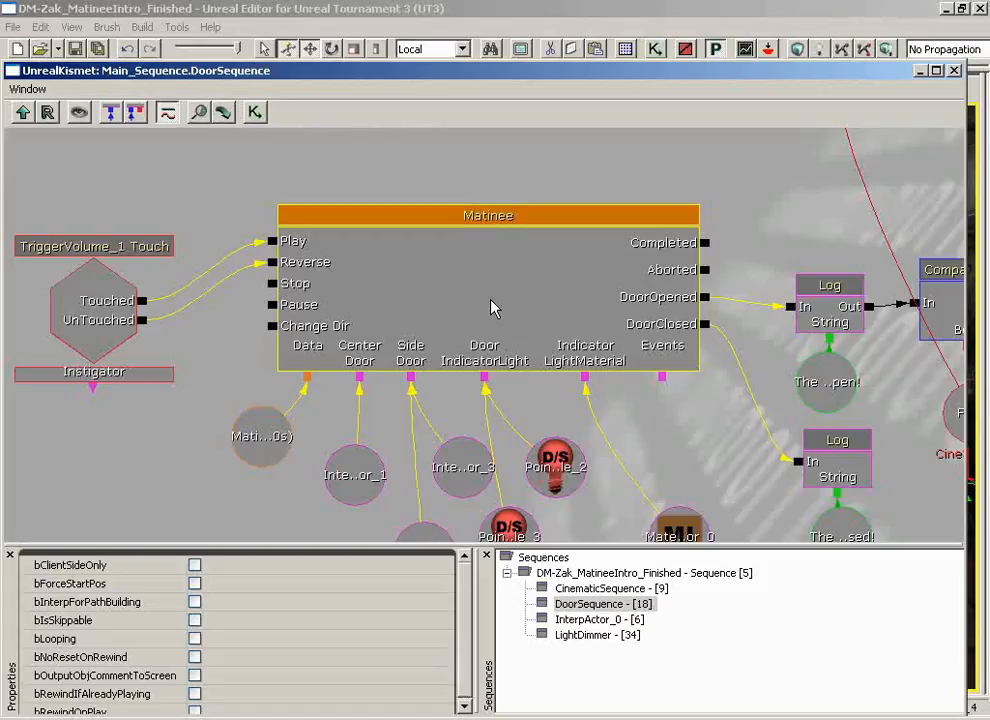
double_click(490, 307)
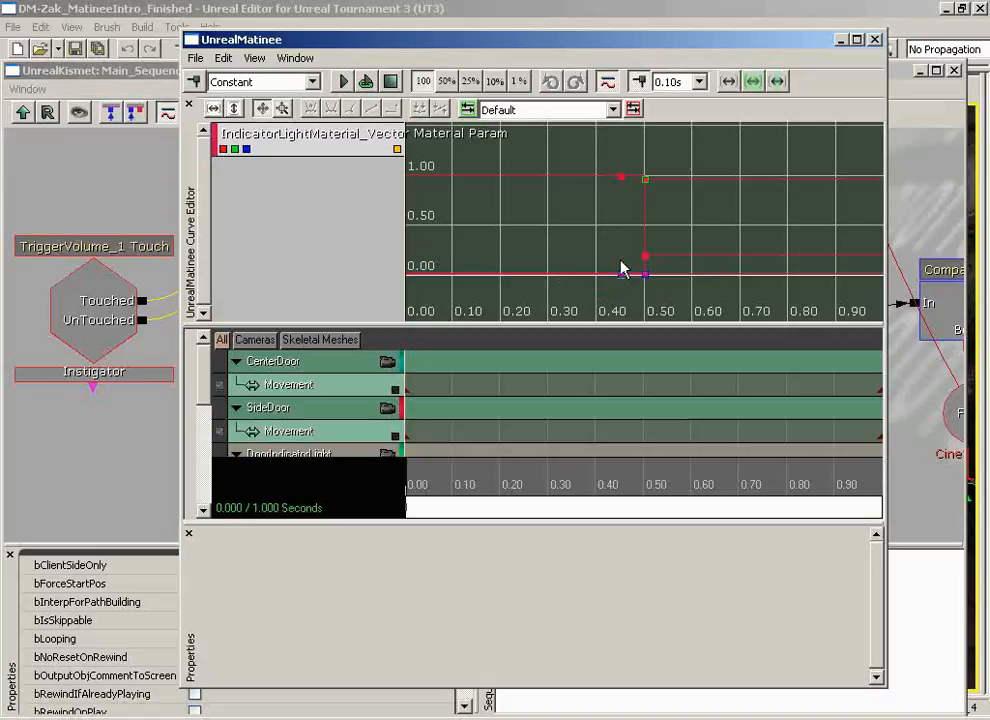
click(607, 84)
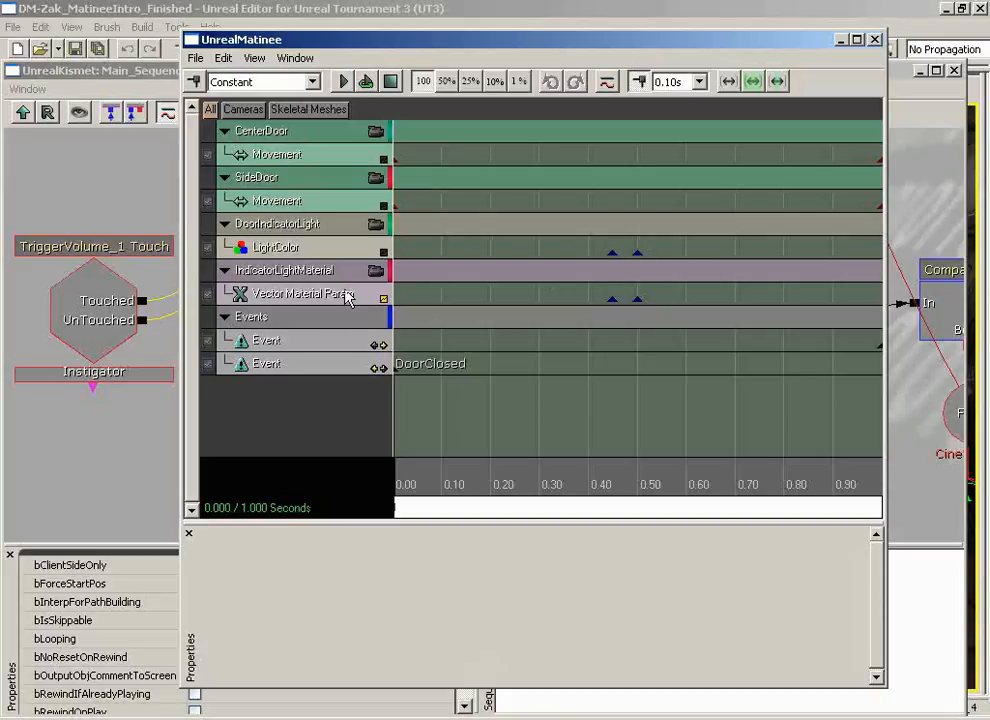
click(303, 294)
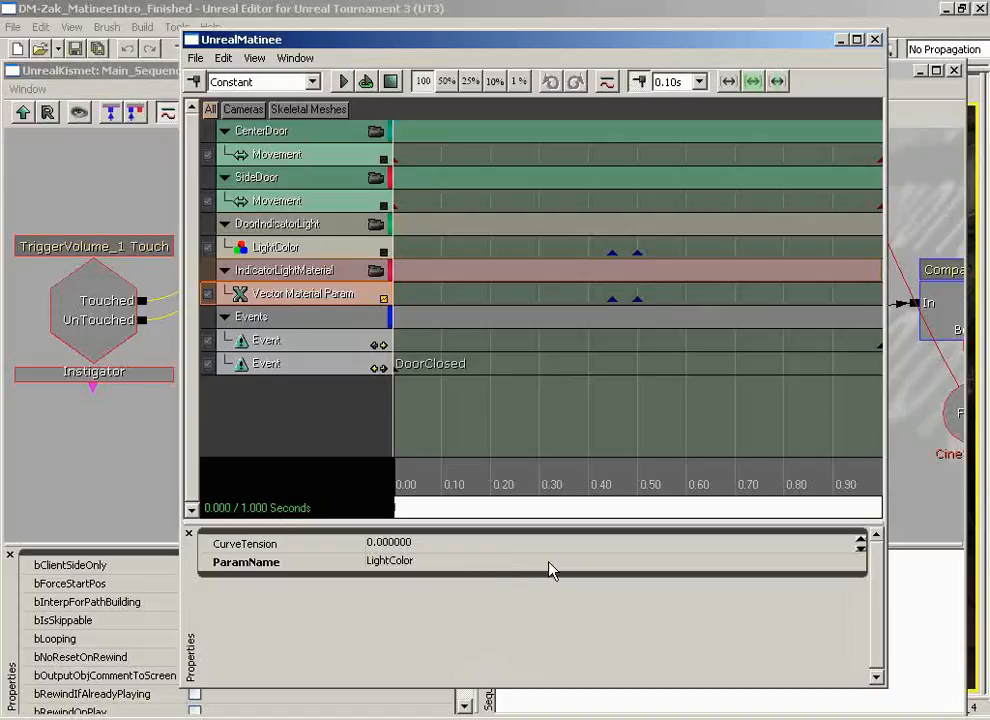
click(874, 39)
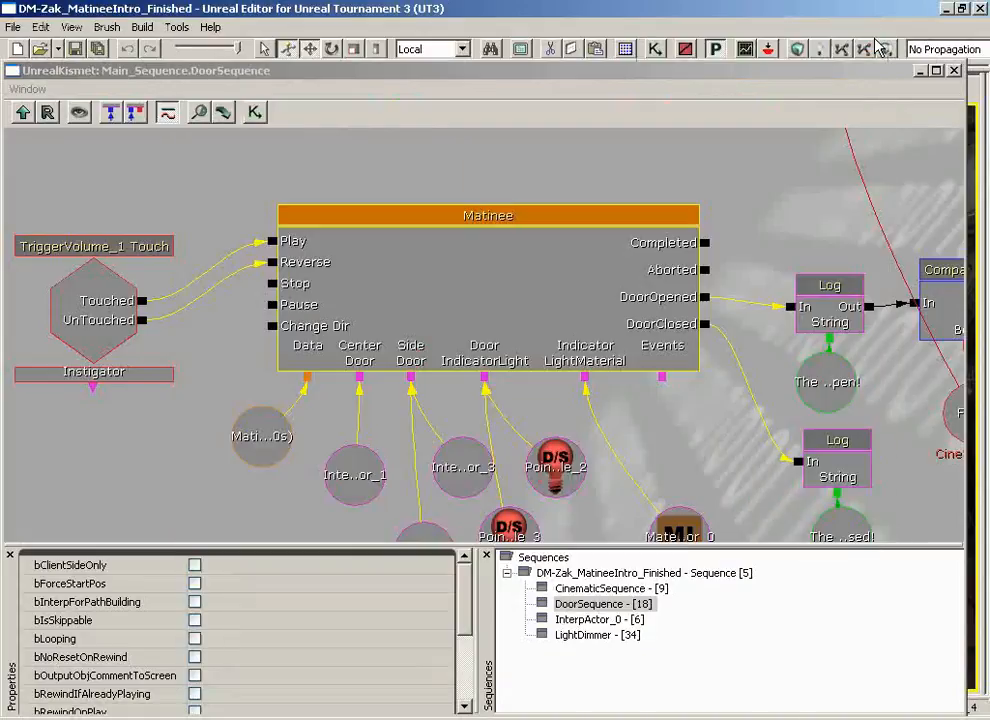
click(955, 71)
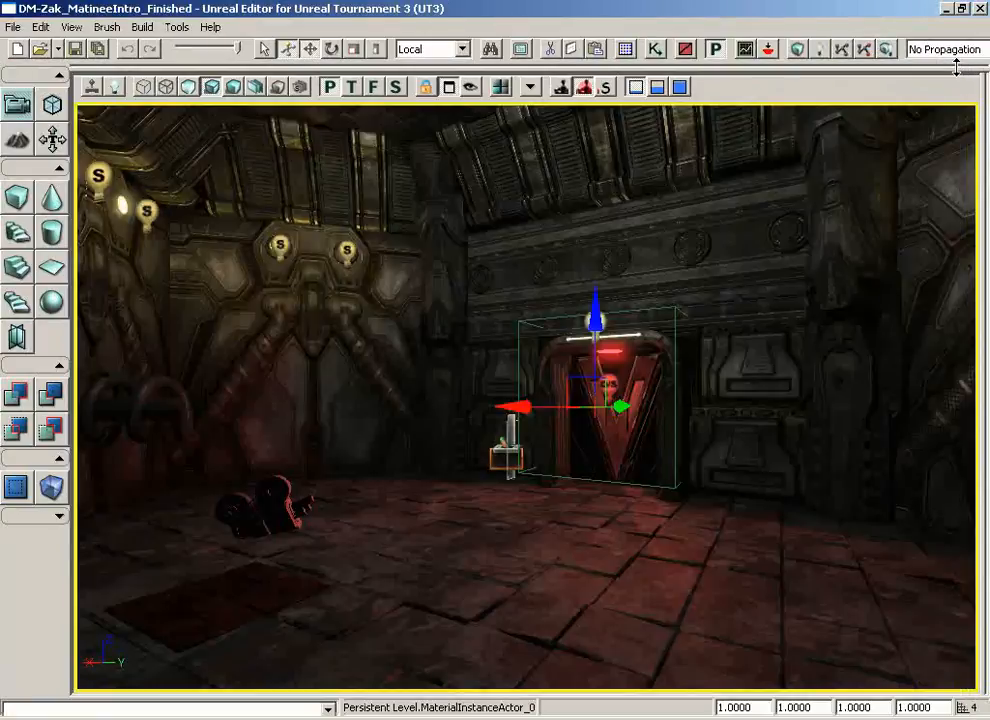